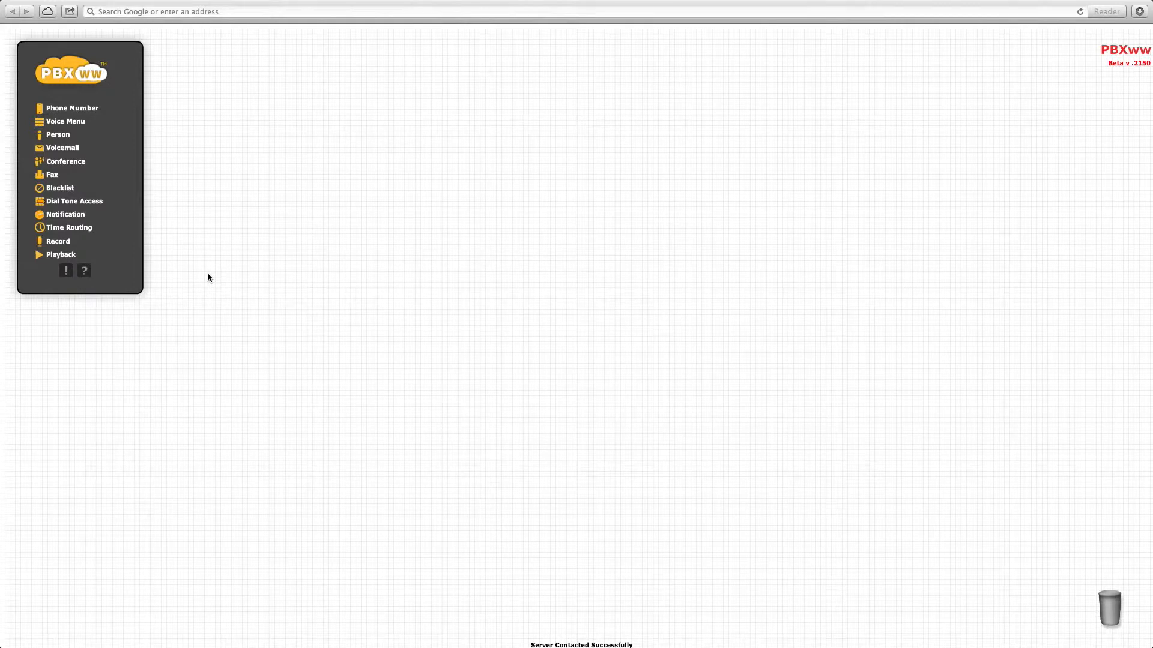
- Add a Phone Number node and assign it the first available number on the account
left_click_drag(66, 109, 298, 299)
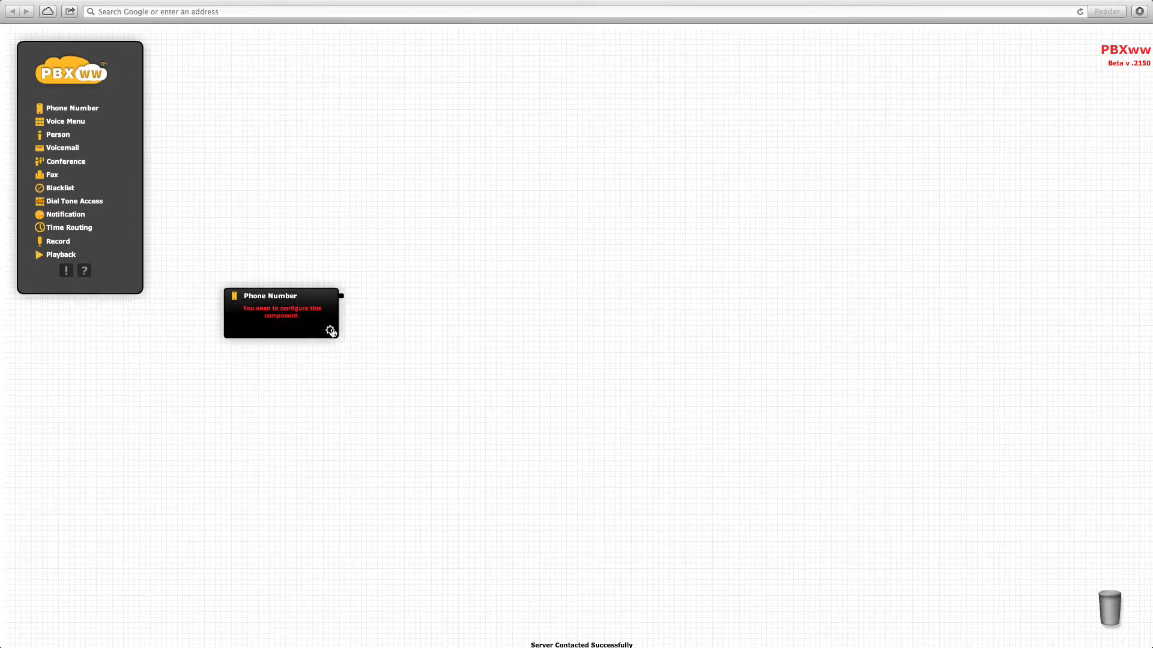
left_click(332, 332)
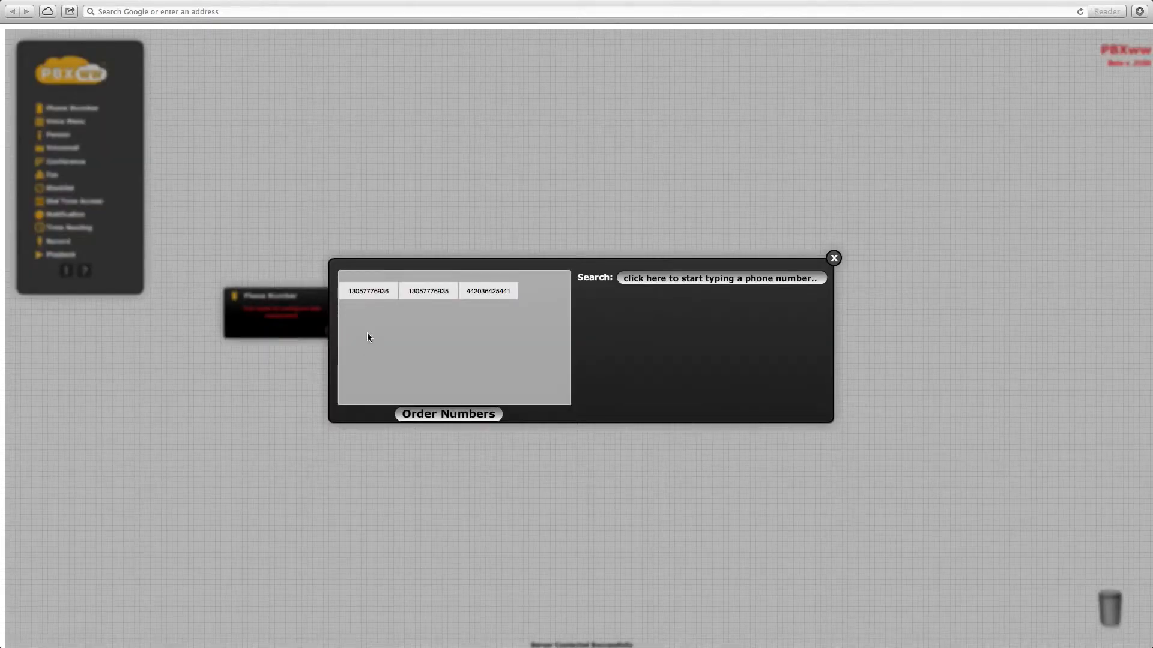
left_click(368, 291)
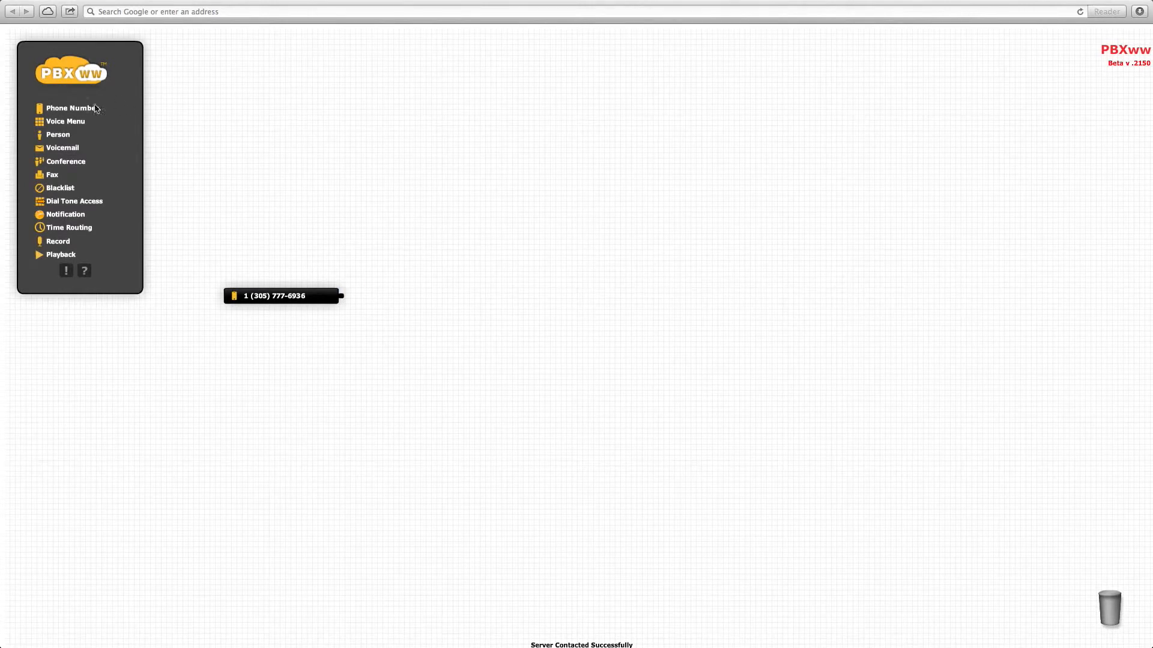
- Add a Person node right of the phone number and enter the person's name
left_click_drag(51, 139, 506, 303)
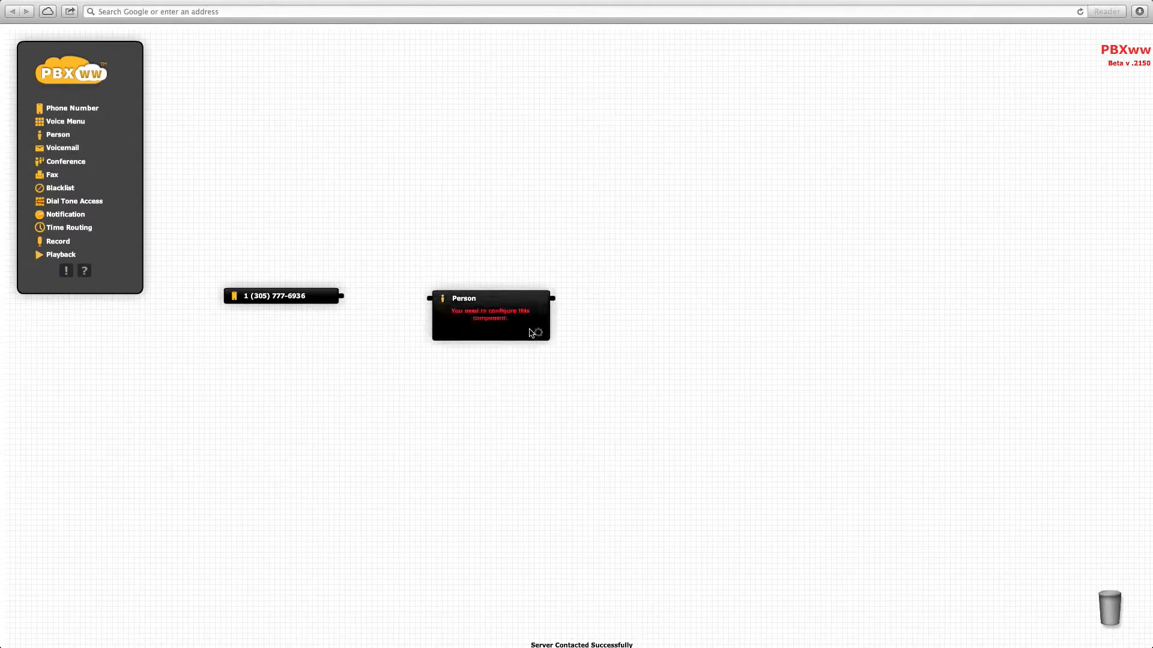
left_click(536, 336)
type("Bob")
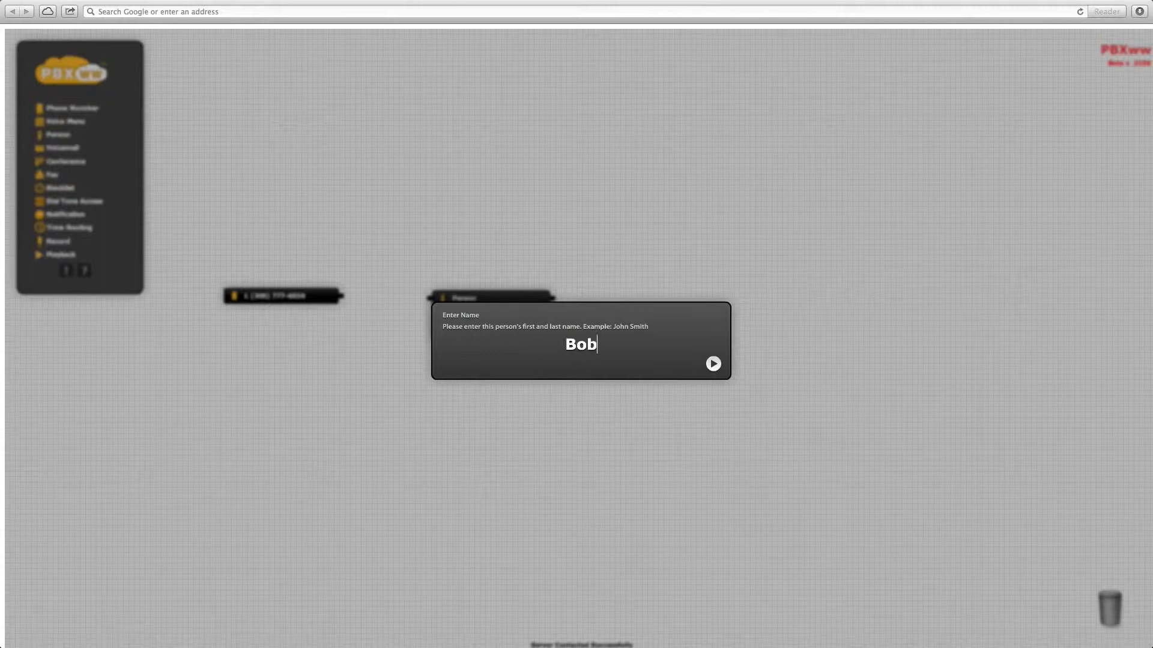
key("Return")
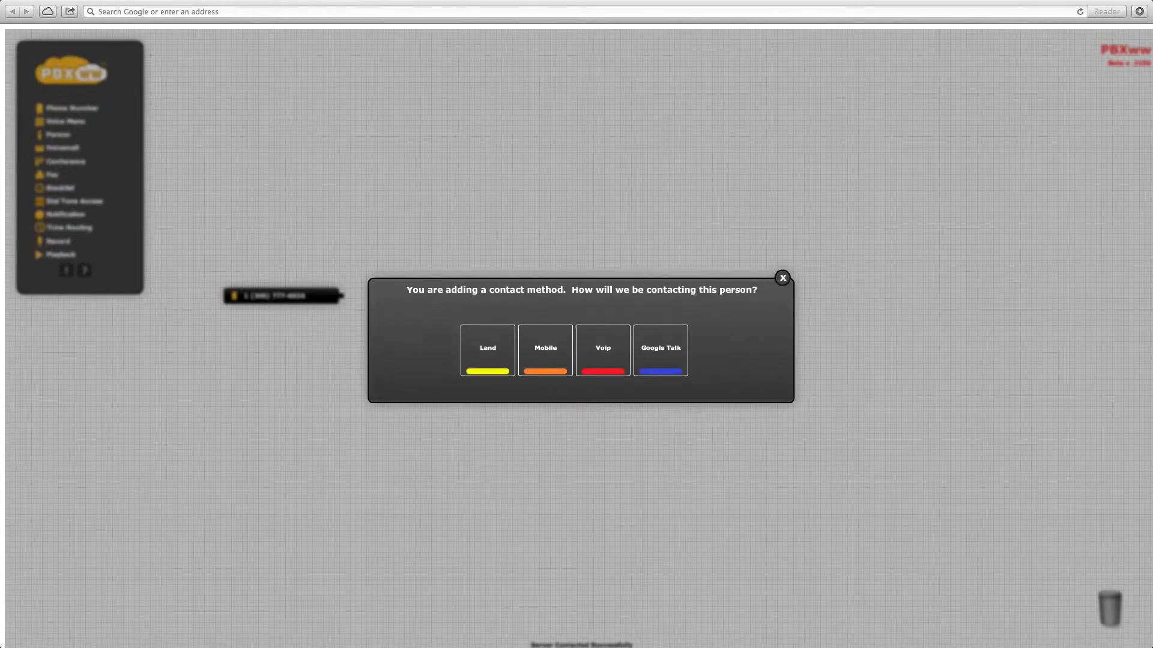
- Give the person a mobile contact number labelled Mobile
left_click(555, 347)
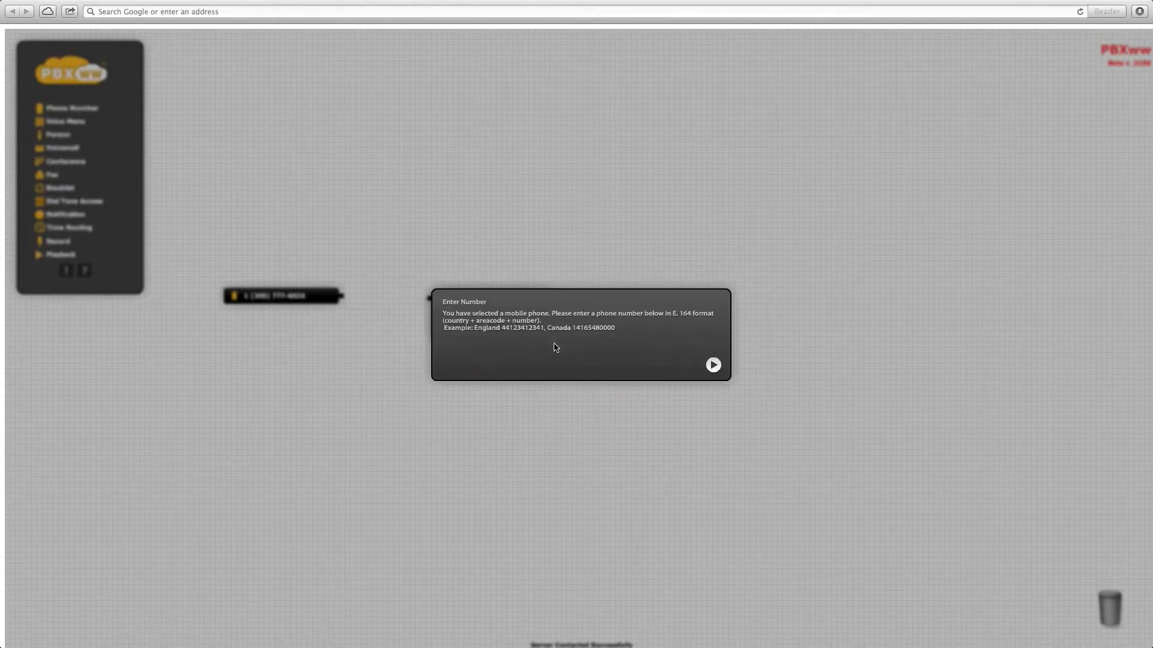
type("1 (416) 123-456")
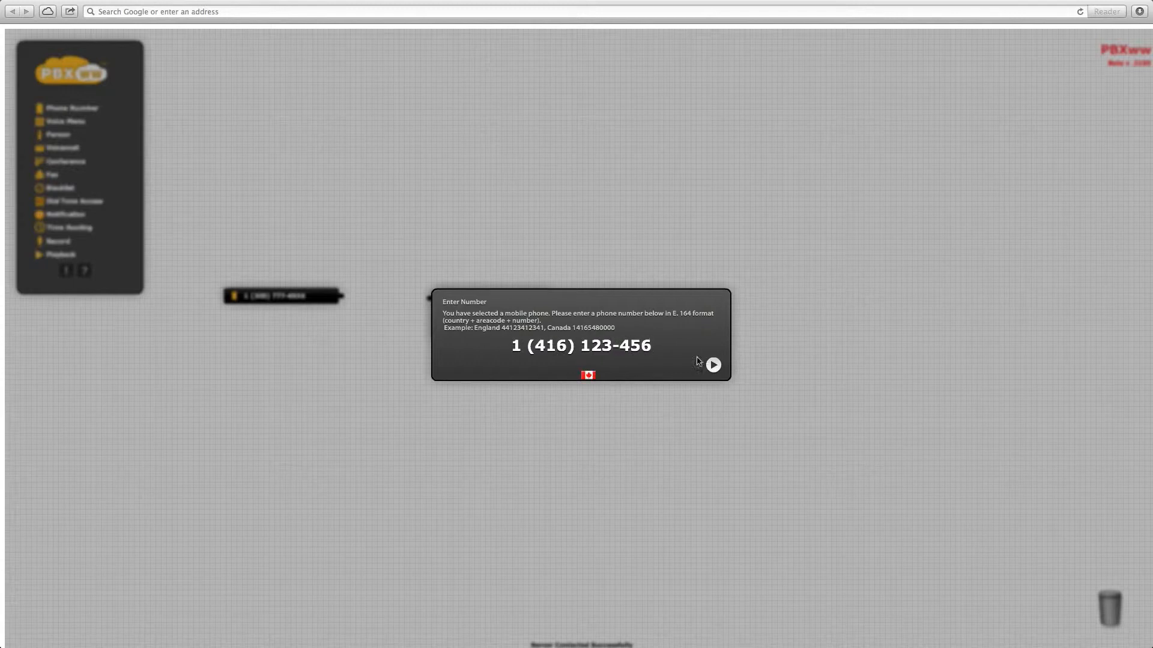
left_click(714, 365)
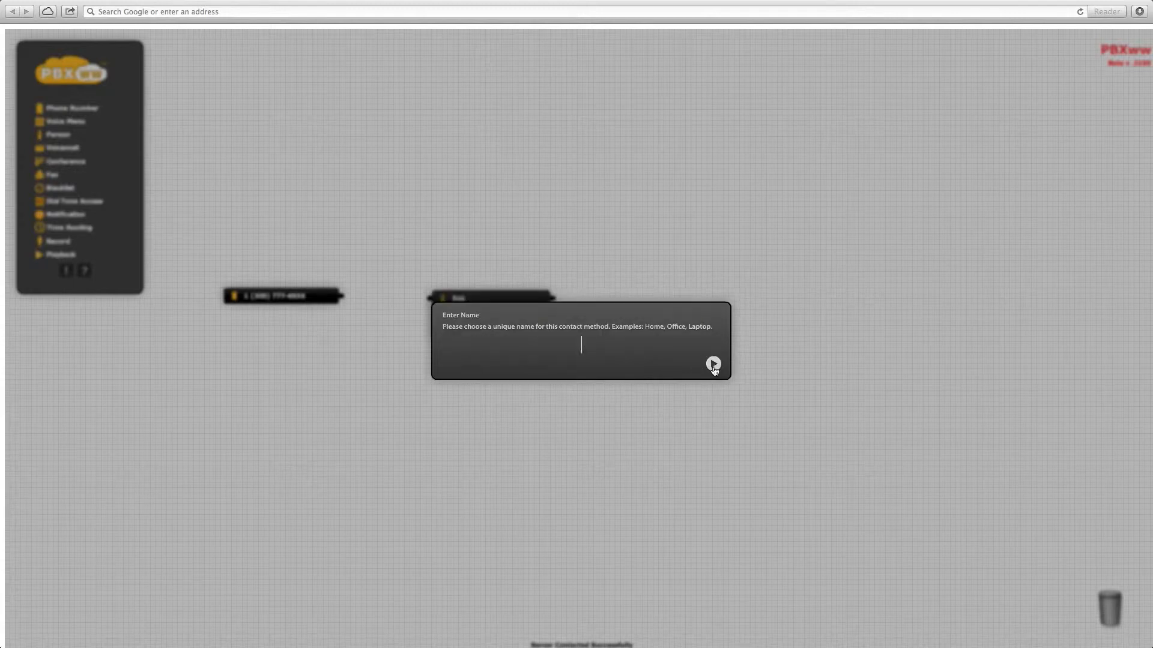
type("Mobile")
key("Return")
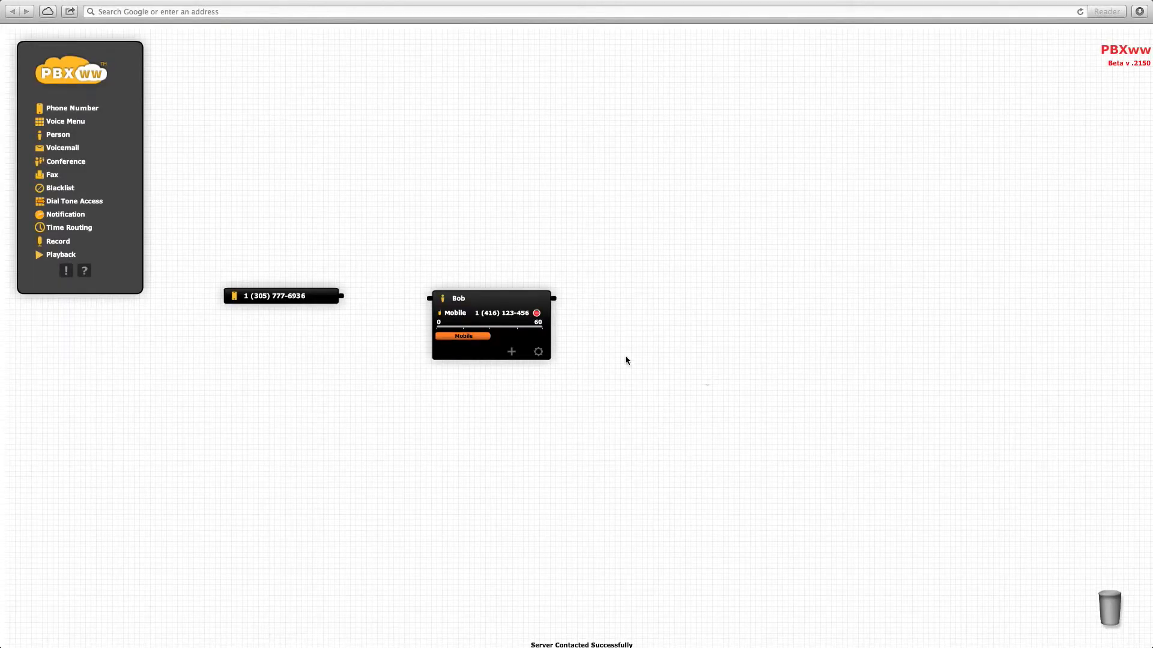
- Link the phone number node to the Person node, then collapse and re-expand the Person node
left_click_drag(344, 300, 430, 305)
double_click(495, 298)
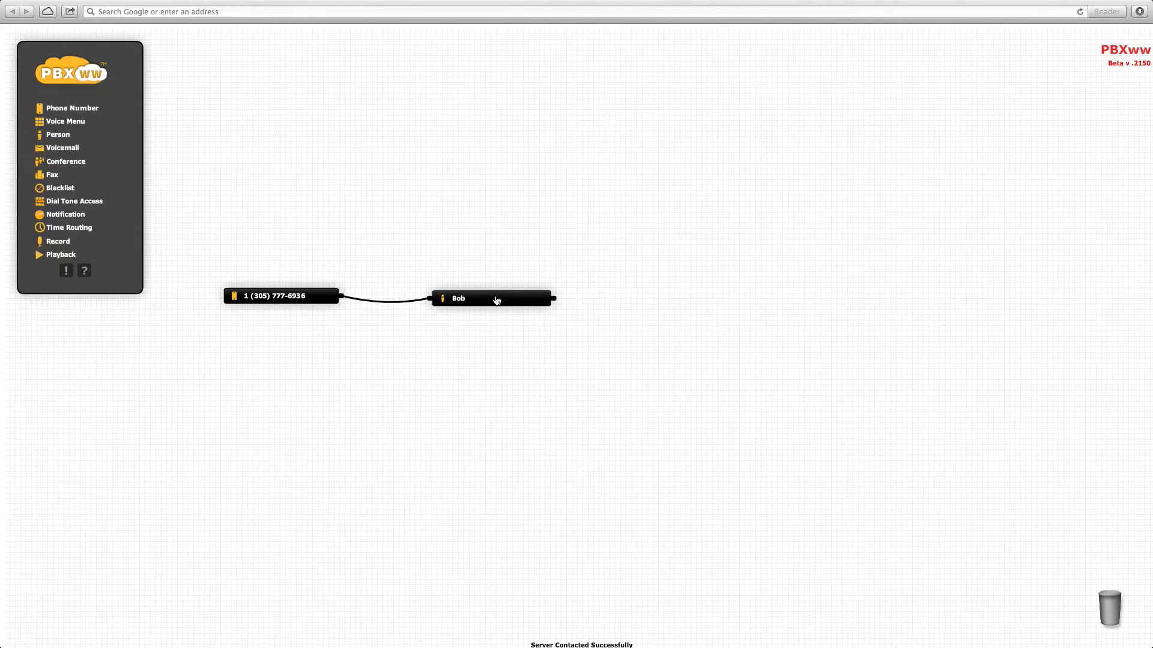
double_click(483, 301)
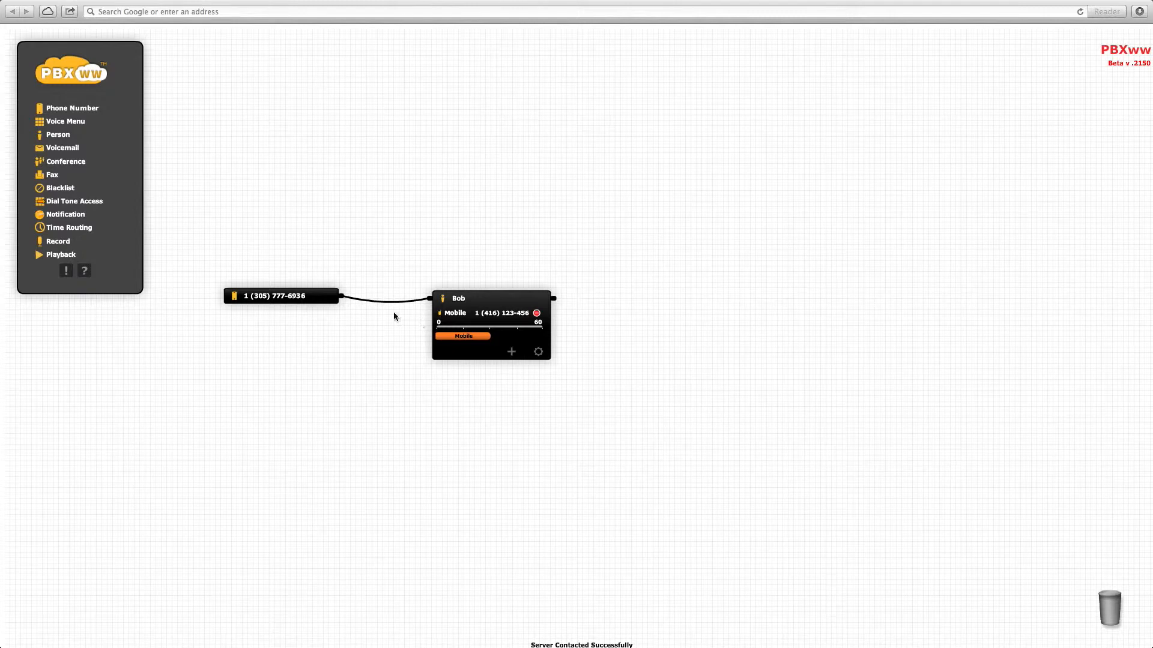
- Move both nodes lower-left and add a landline contact labelled Office to the person
left_click_drag(302, 295, 160, 361)
left_click_drag(470, 319, 410, 372)
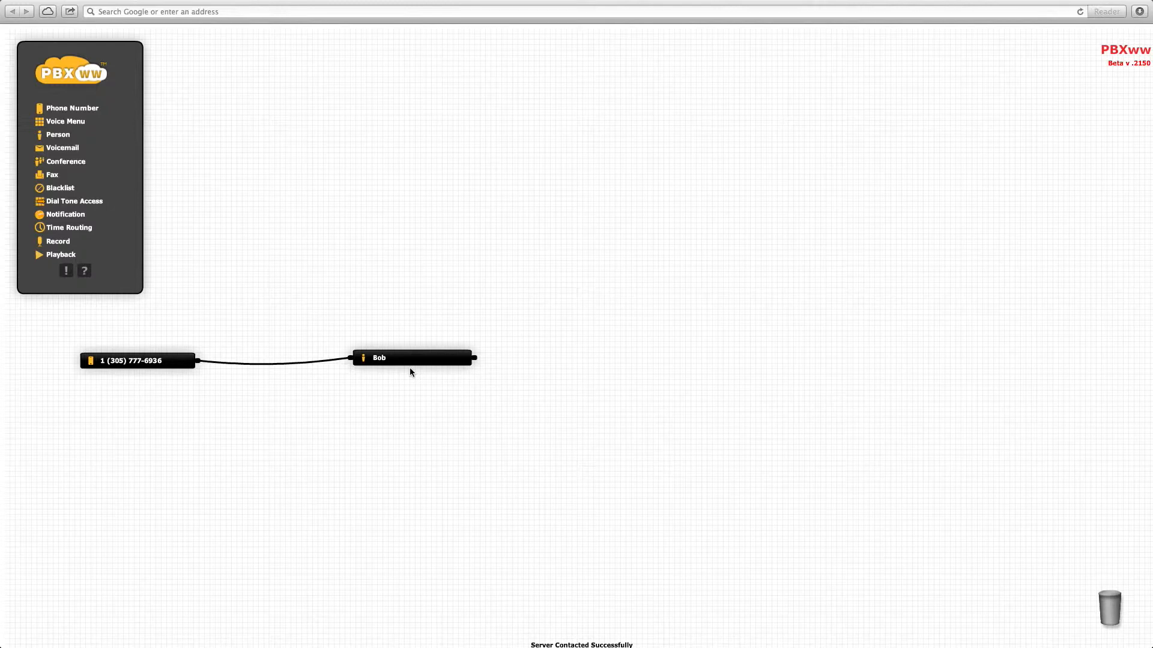
mouse_move(416, 360)
left_click(432, 413)
left_click(485, 359)
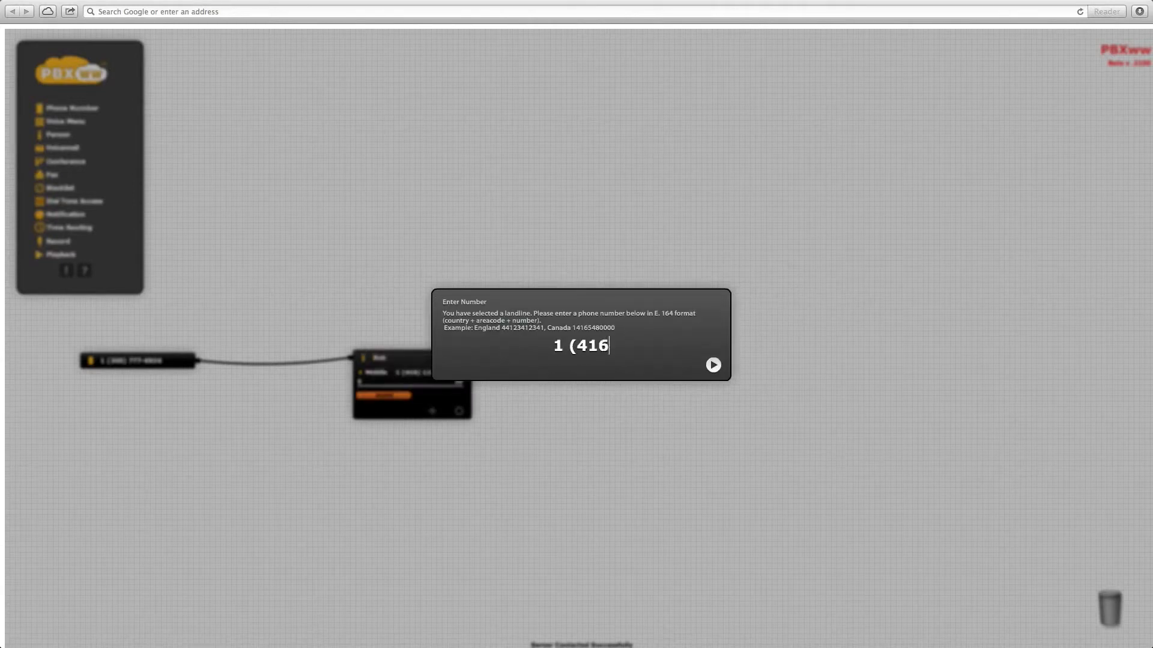
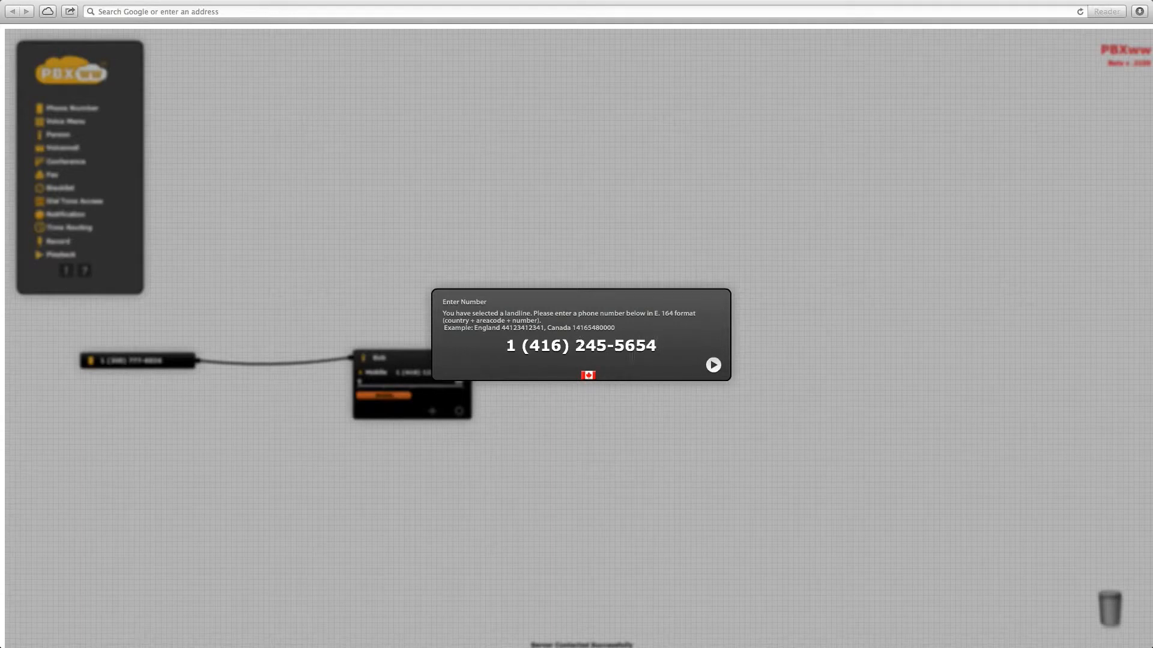
left_click(714, 365)
type("Office")
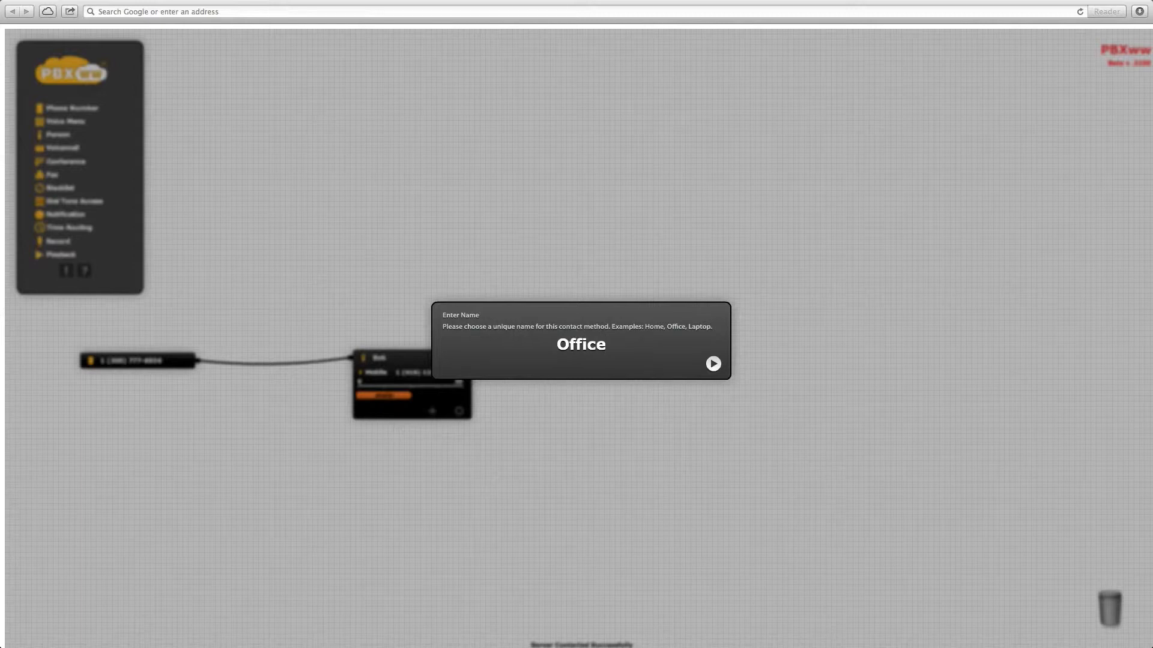
key("Return")
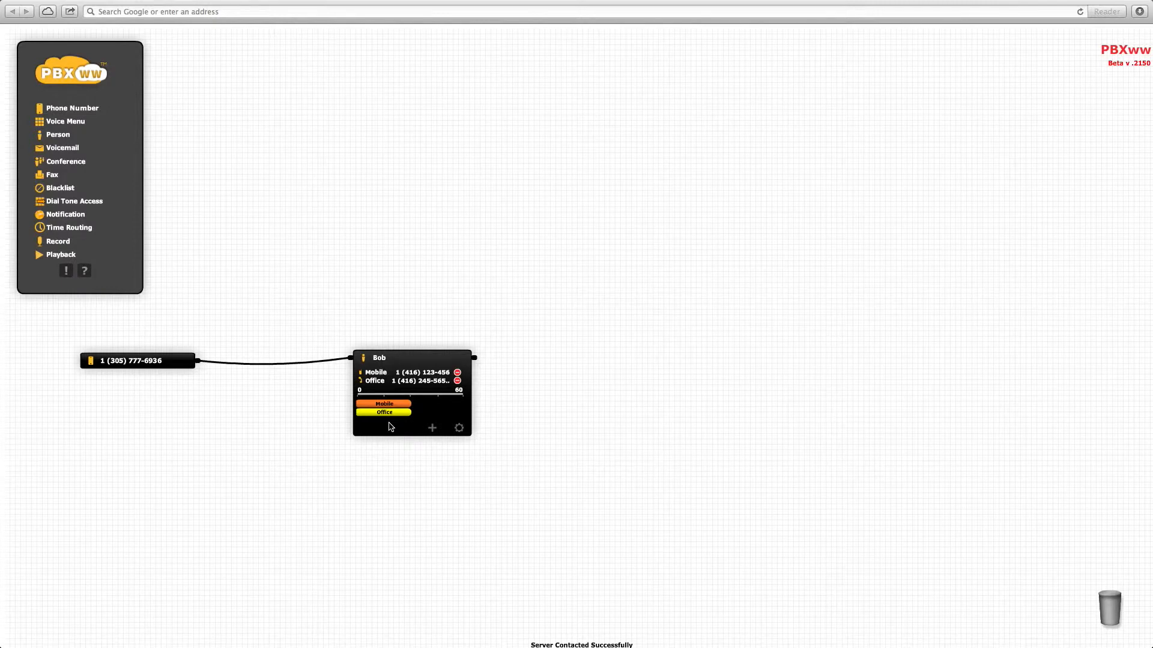
- Extend the Office ringing bar across the full 0–60 timeline, then collapse the Person node
left_click_drag(389, 413, 352, 418)
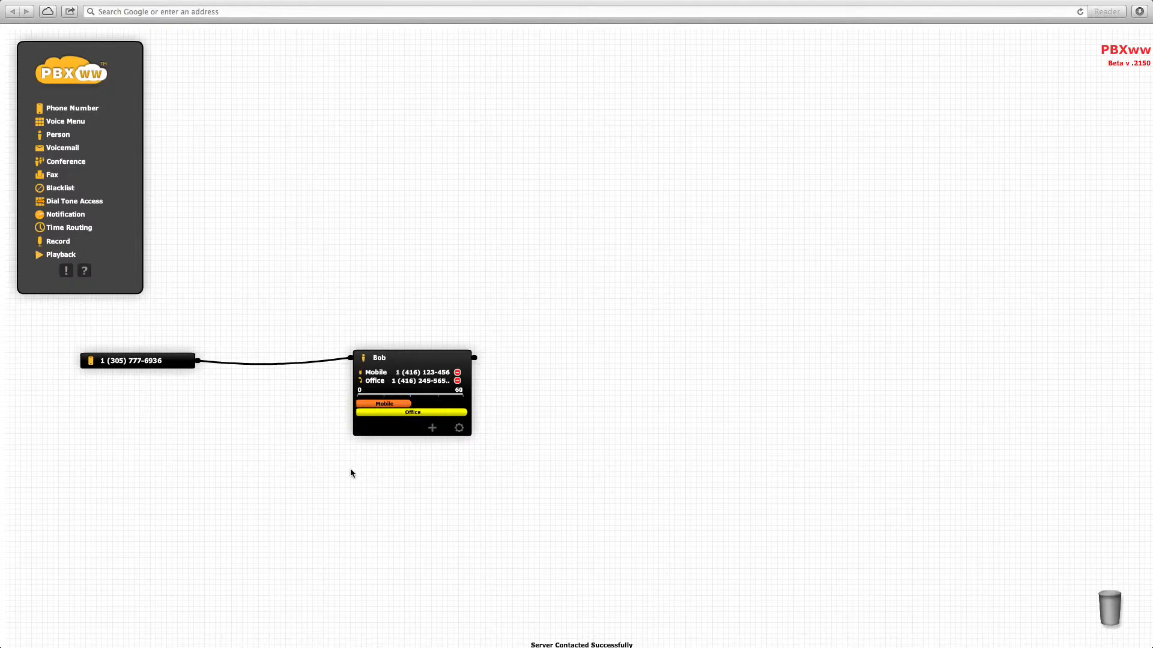
left_click(424, 361)
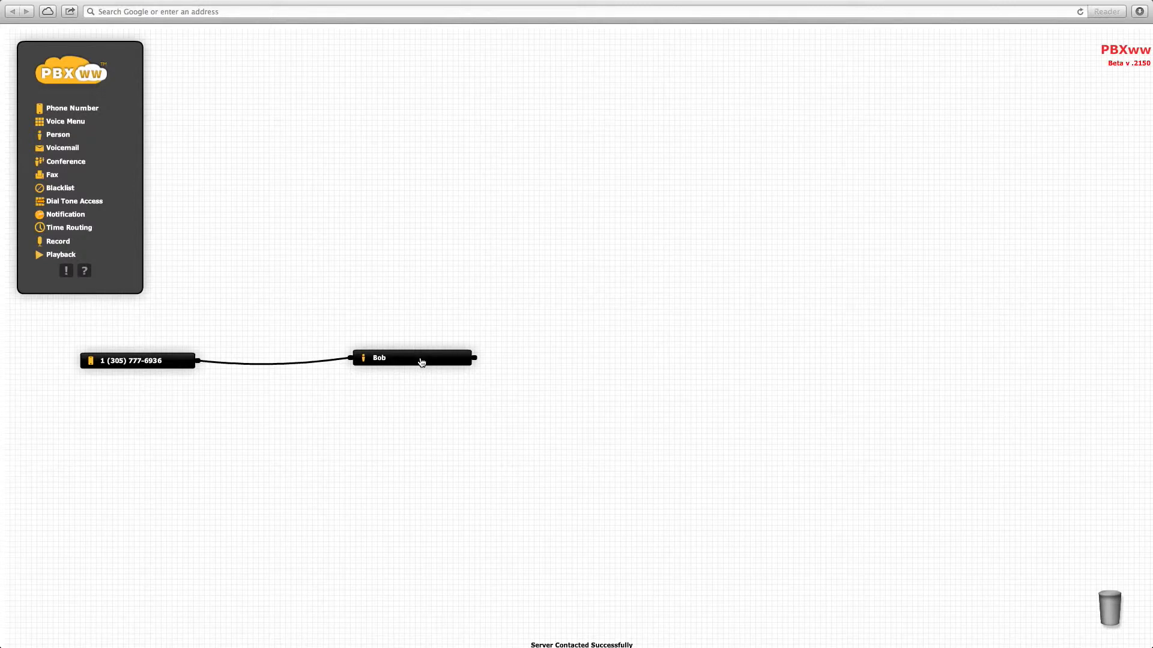
- Add a Voicemail node right of the person and enter its delivery e-mail address
left_click_drag(62, 148, 751, 363)
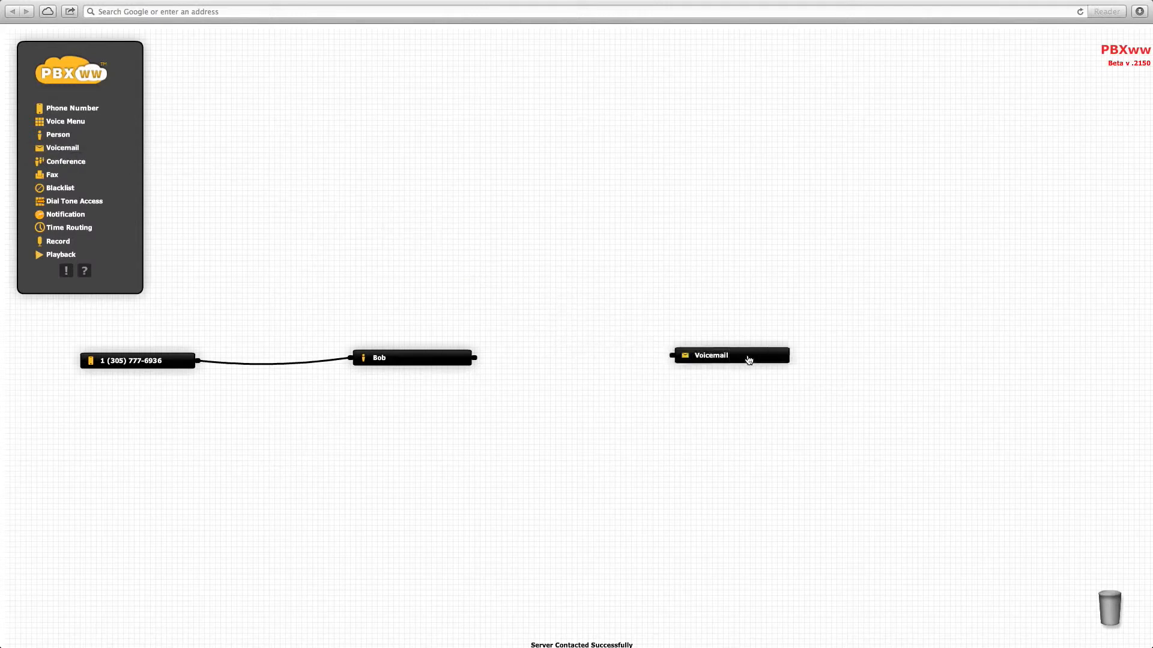
left_click(778, 390)
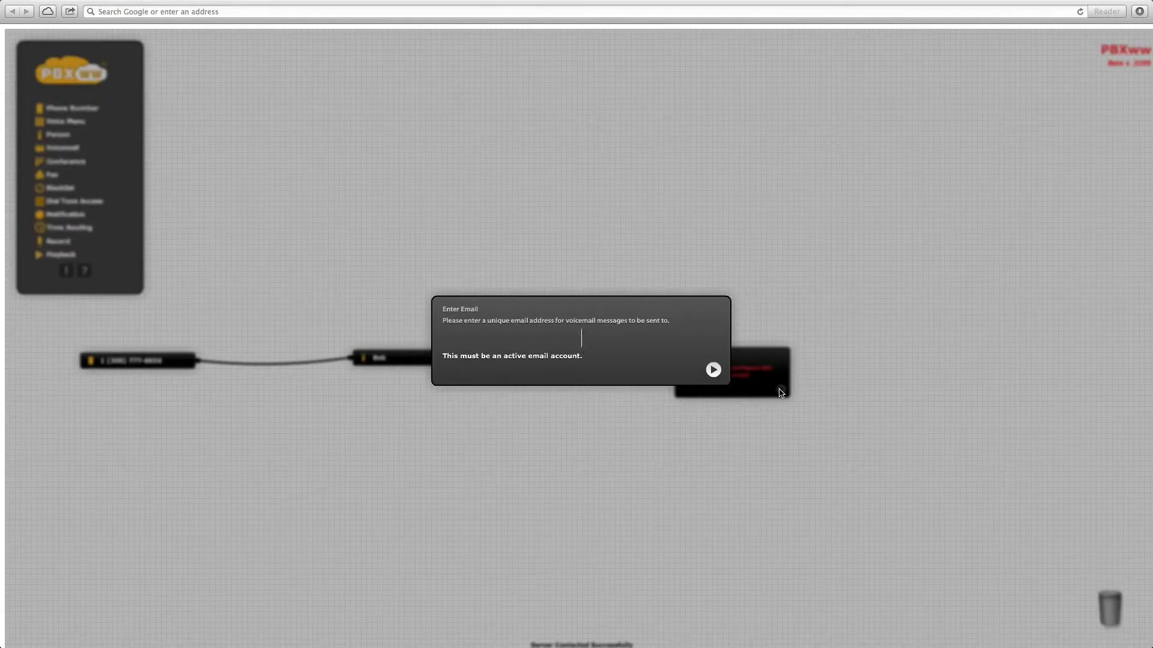
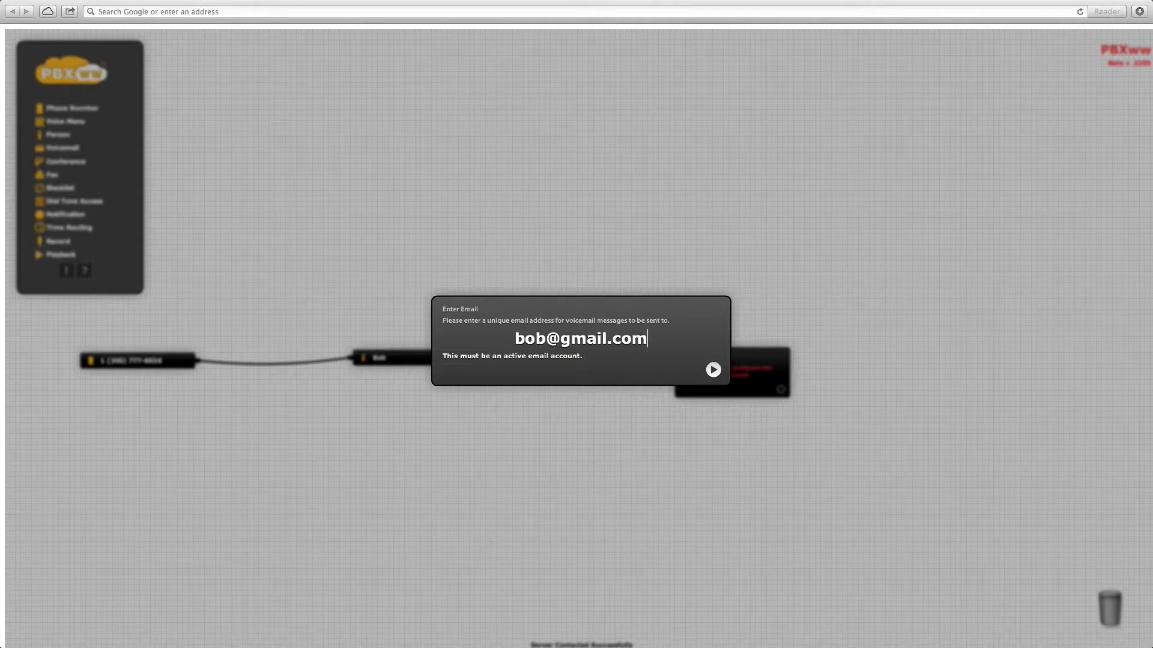
key("Return")
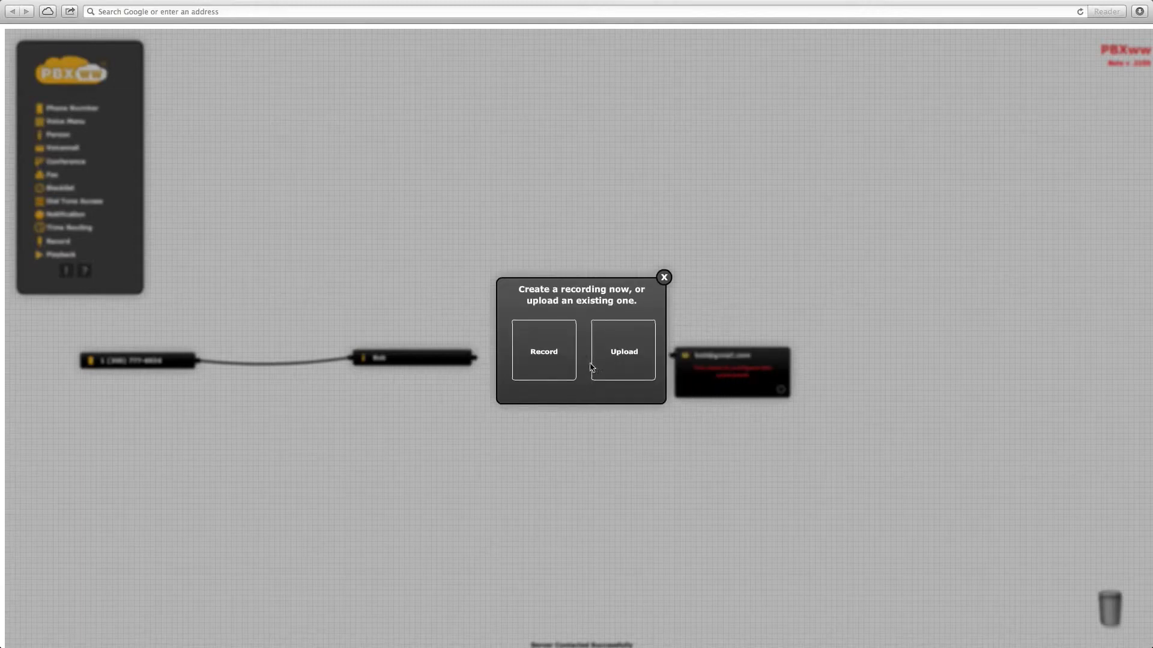
- Record and upload a new voicemail greeting, allowing microphone access
left_click(560, 361)
left_click(580, 364)
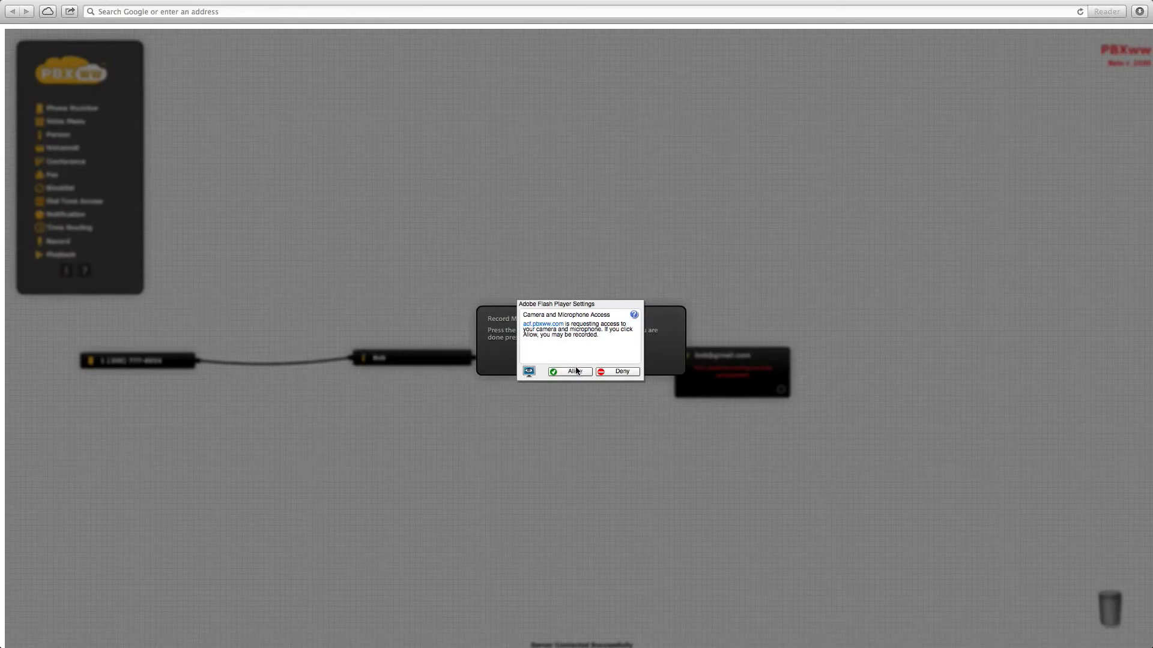
left_click(573, 372)
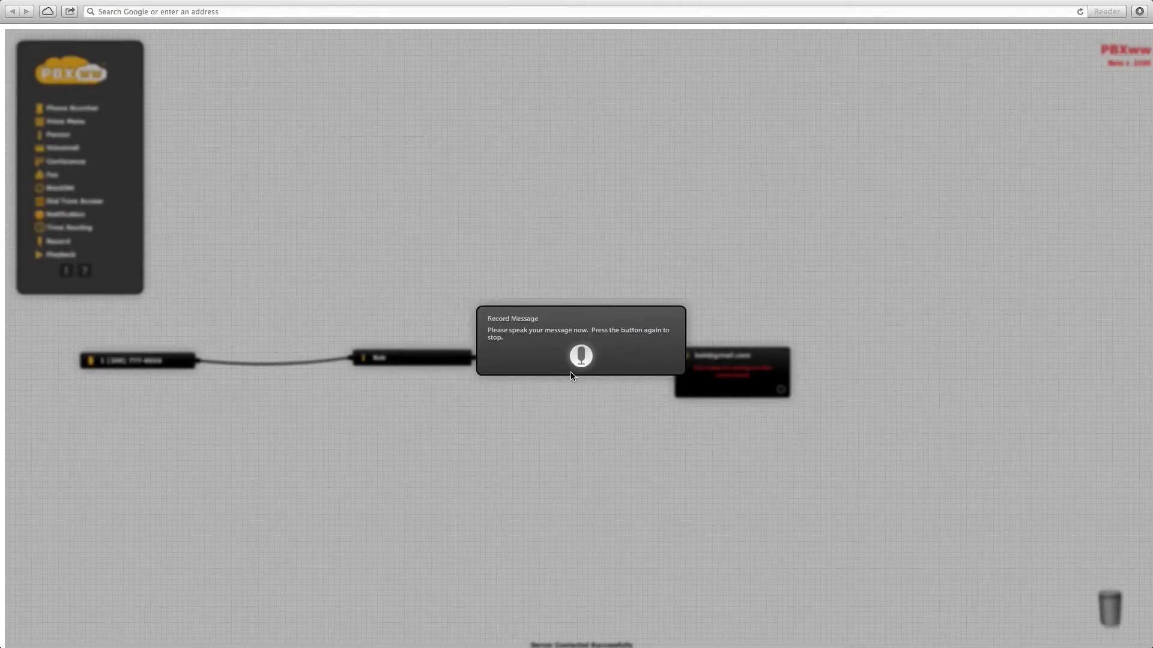
left_click(584, 361)
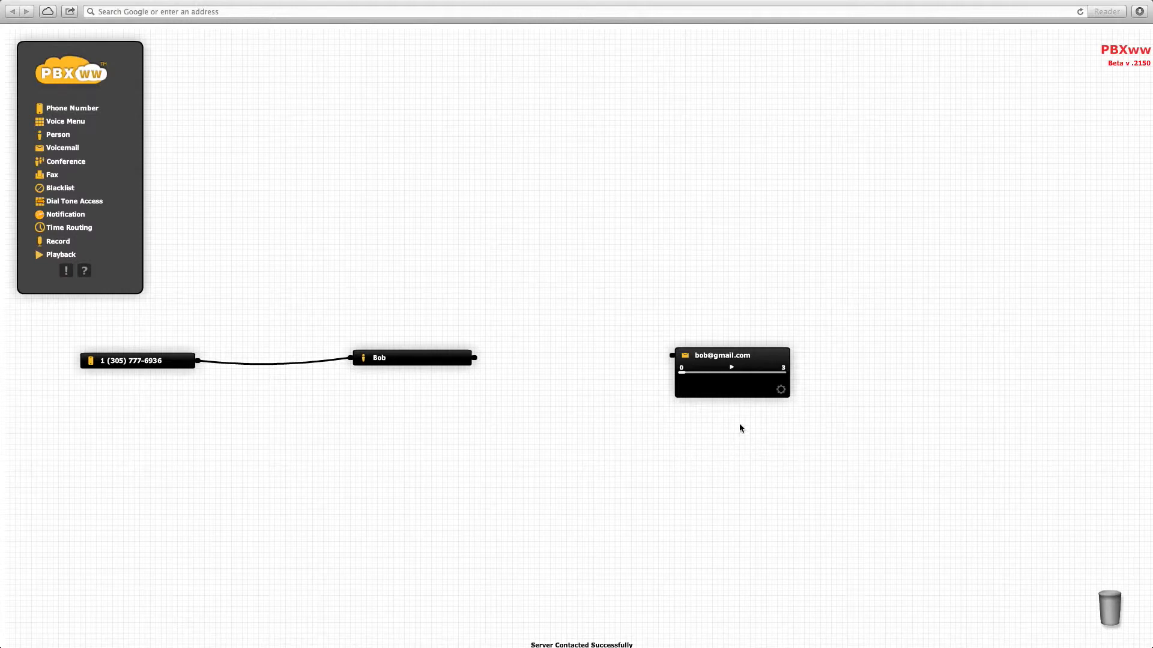
- Play the greeting, link the Person node to Voicemail, and collapse both nodes
left_click(734, 368)
left_click_drag(484, 363, 667, 364)
left_click(730, 354)
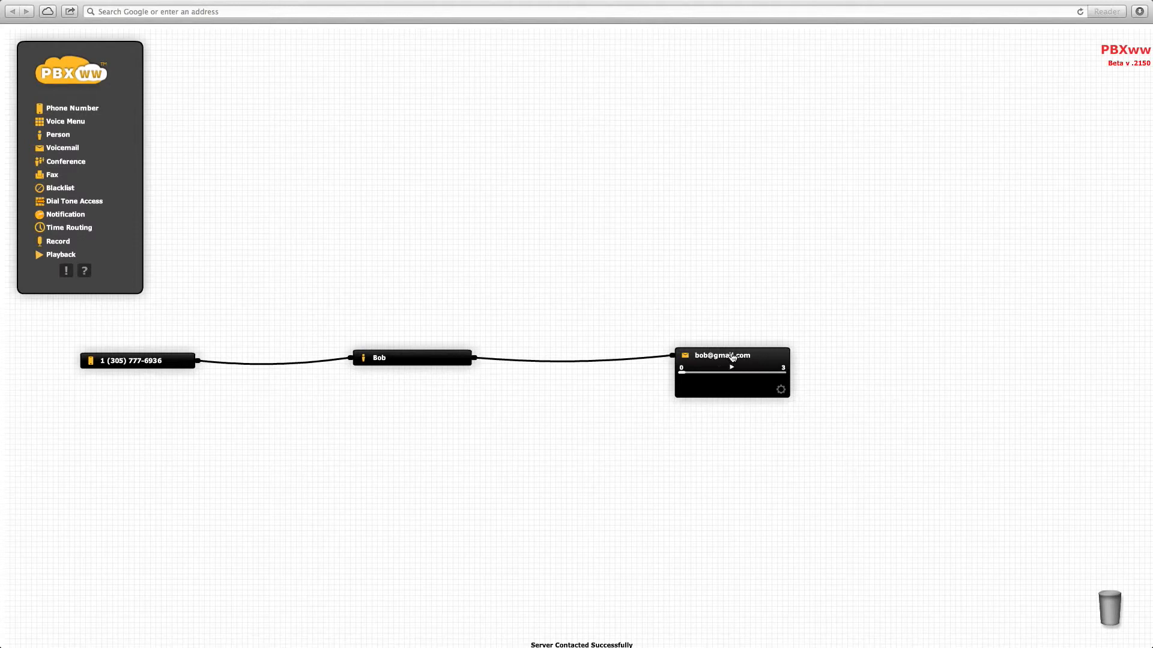
left_click(779, 359)
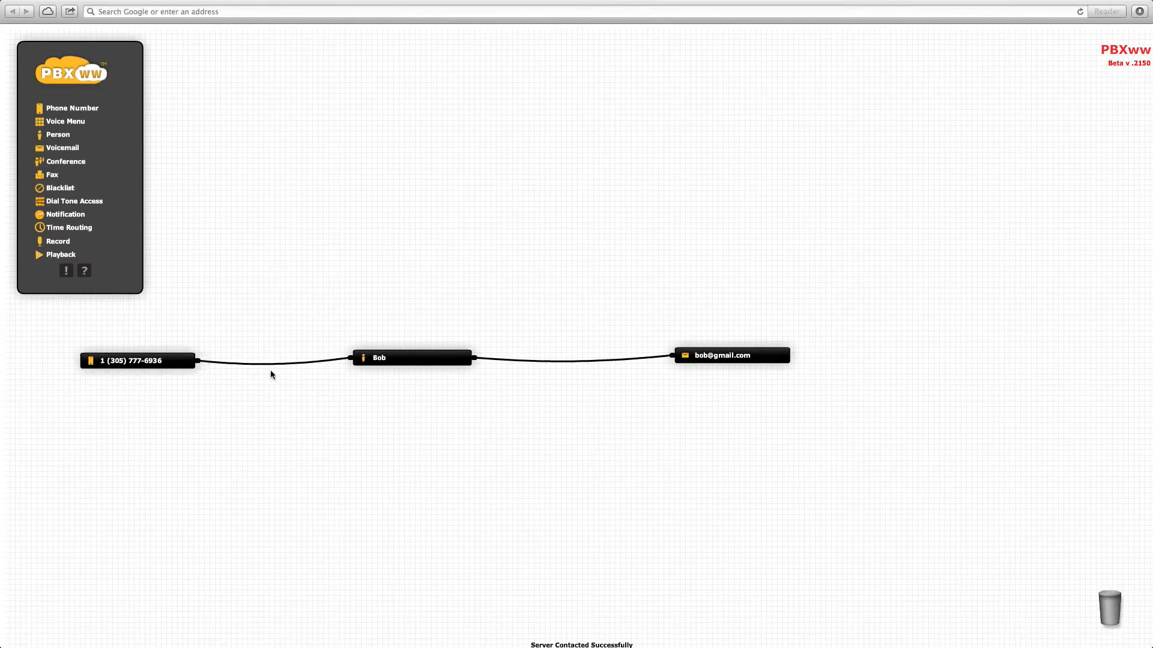
left_click(386, 363)
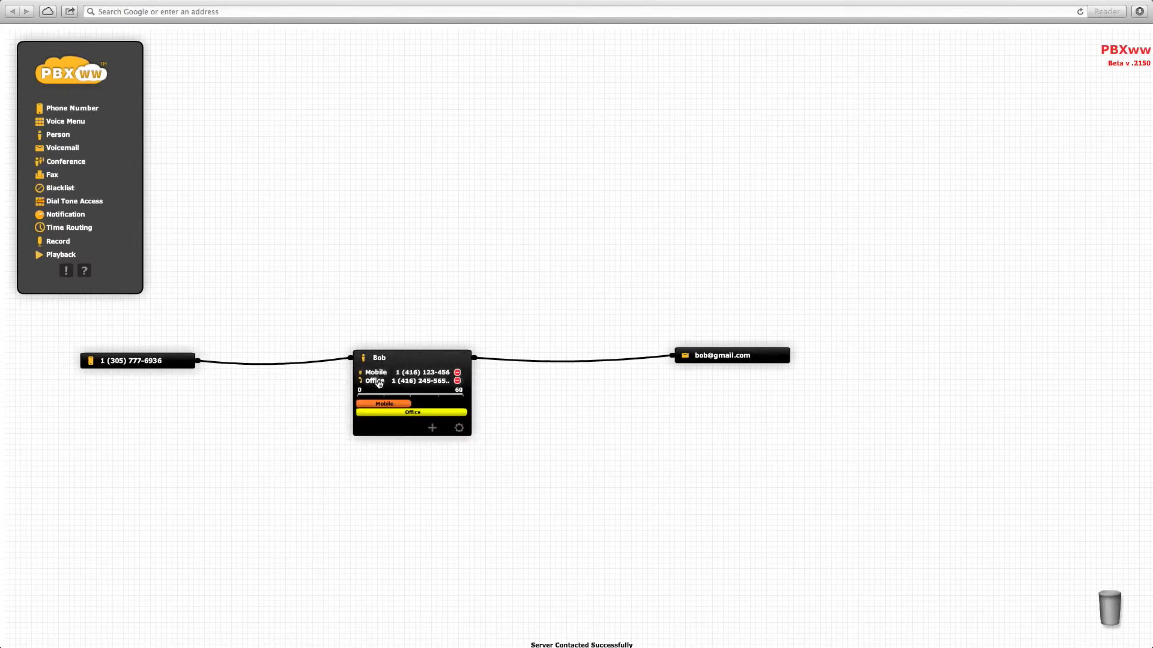
mouse_move(635, 362)
left_click(740, 360)
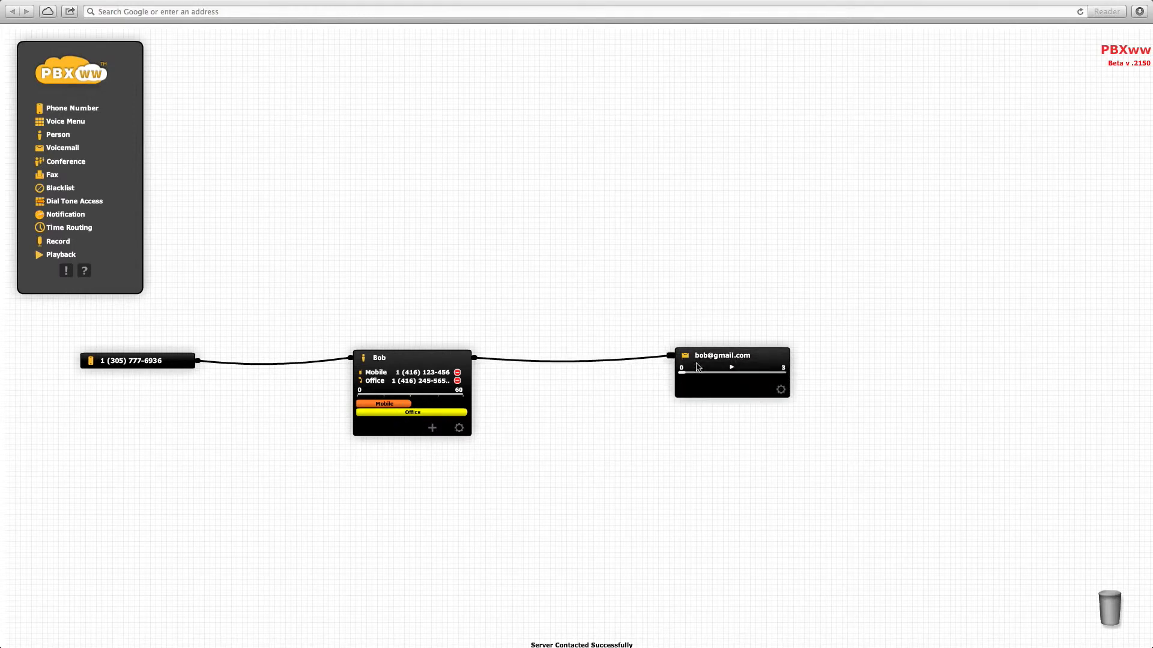
left_click(429, 359)
left_click(750, 358)
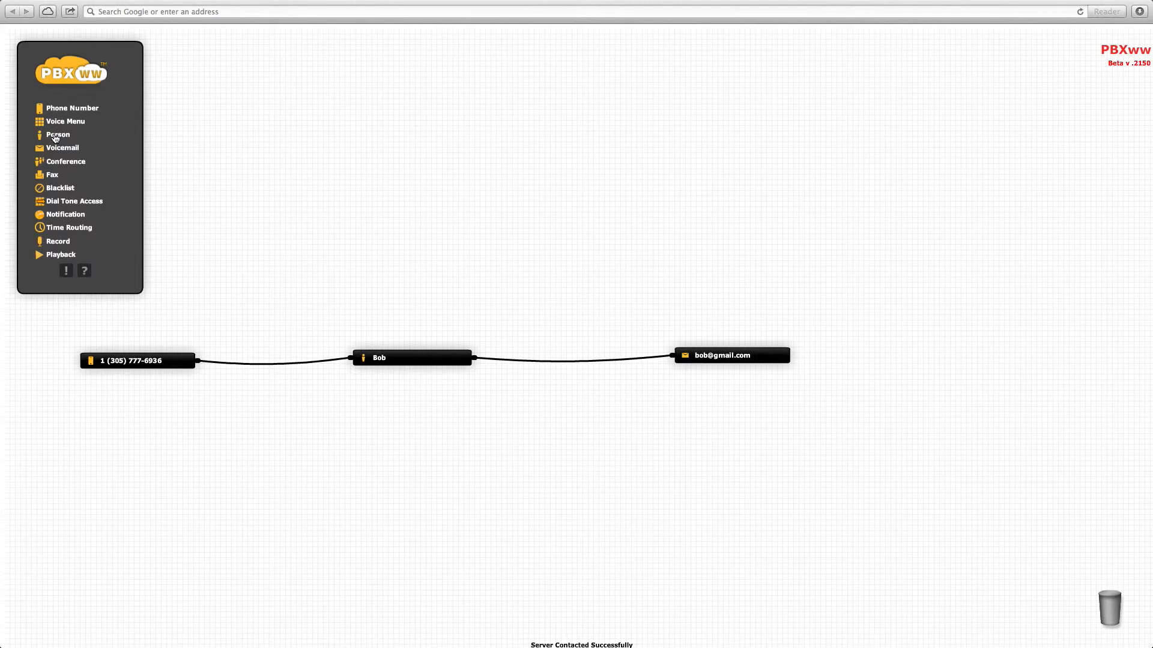
- Place a second Person node above the chain and enter the person's name
left_click_drag(56, 138, 619, 328)
left_click_drag(616, 327, 612, 328)
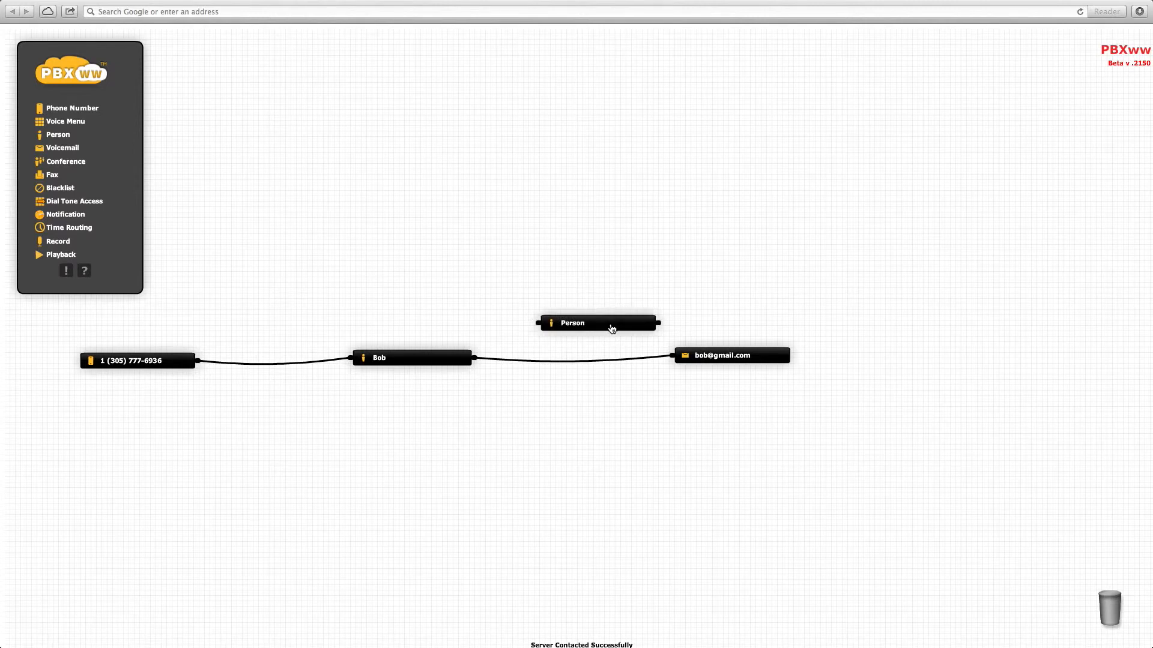
left_click(651, 363)
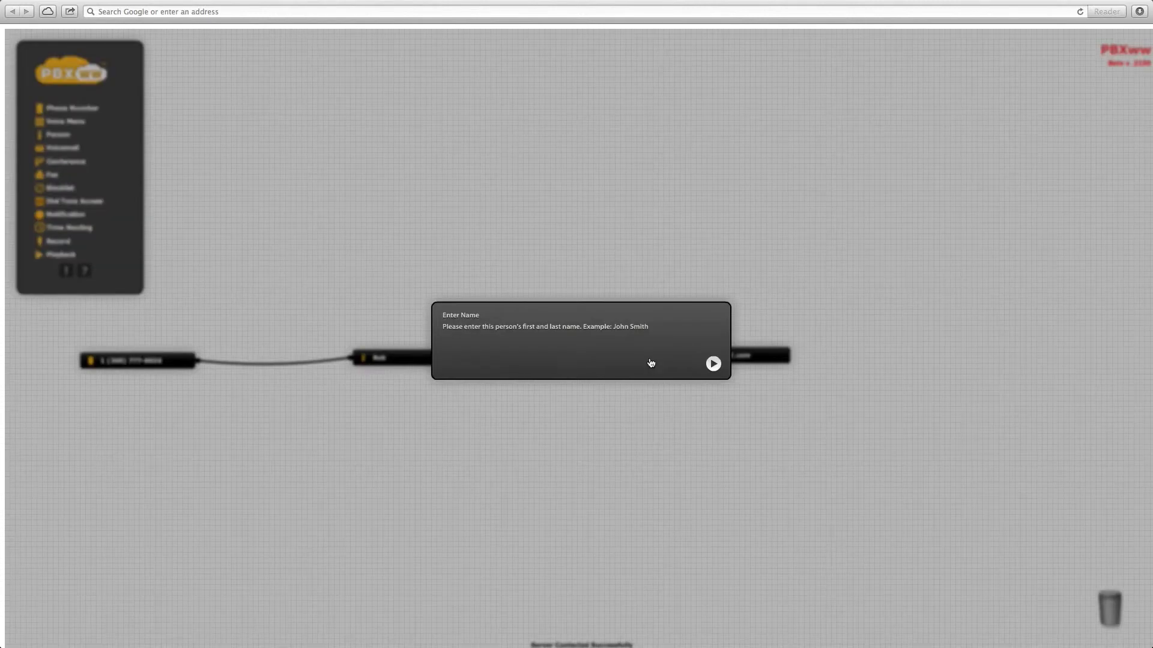
type("Pete")
key("Return")
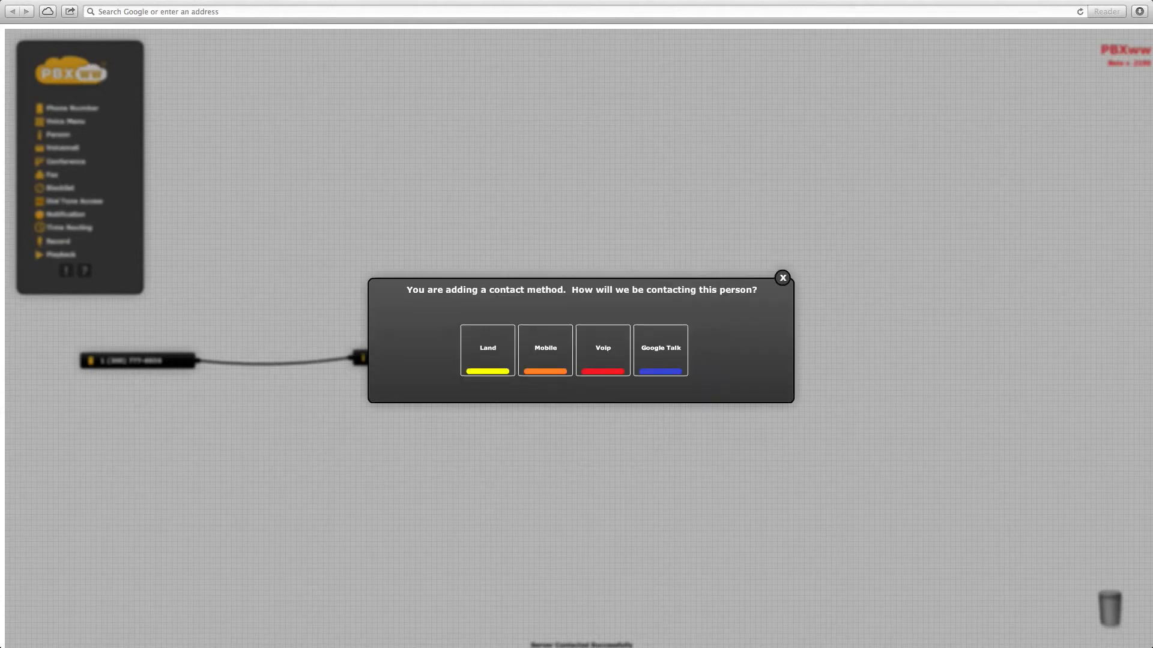
- Give the second person a mobile contact number labelled Mobile
left_click(555, 354)
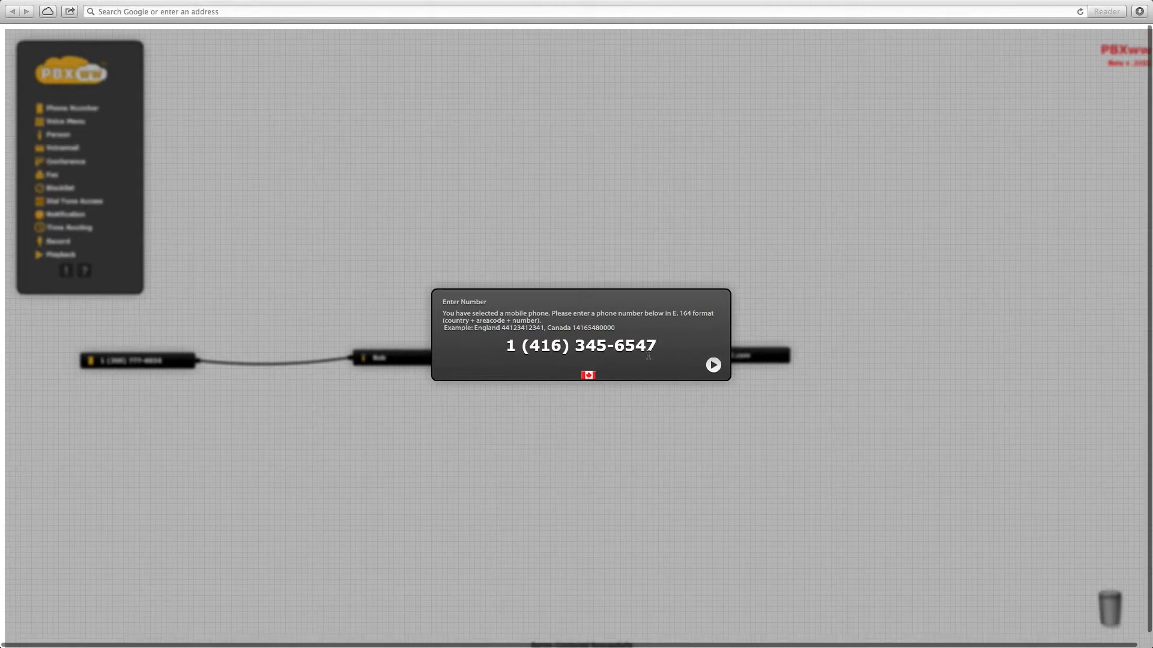
left_click(714, 366)
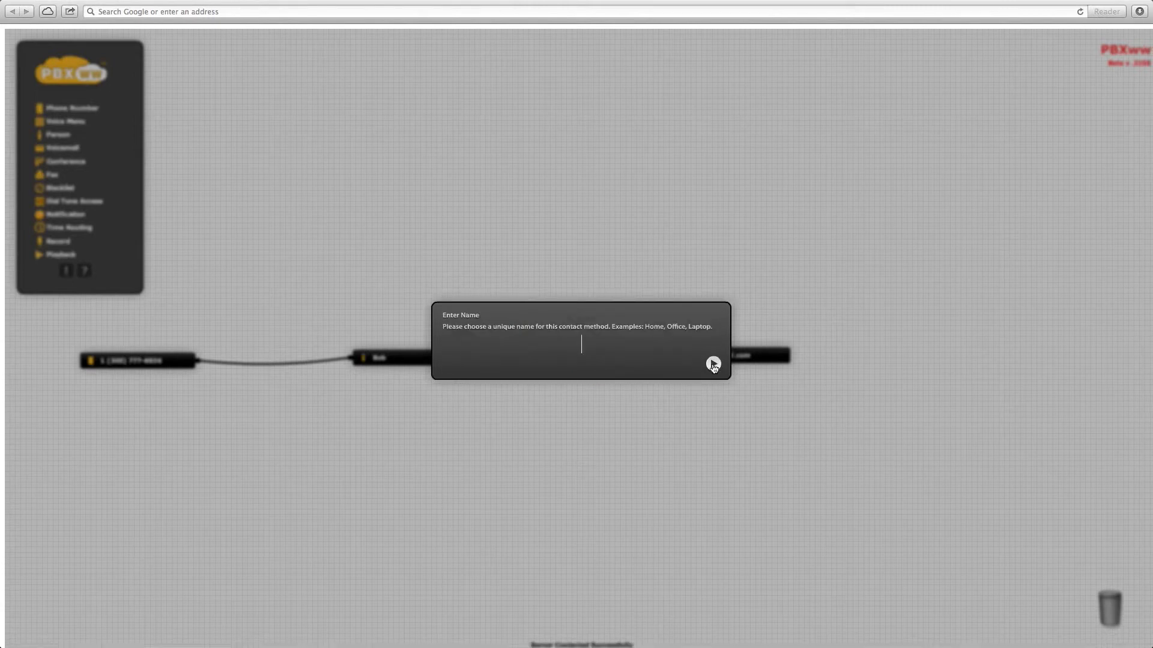
type("Mobile")
key("Return")
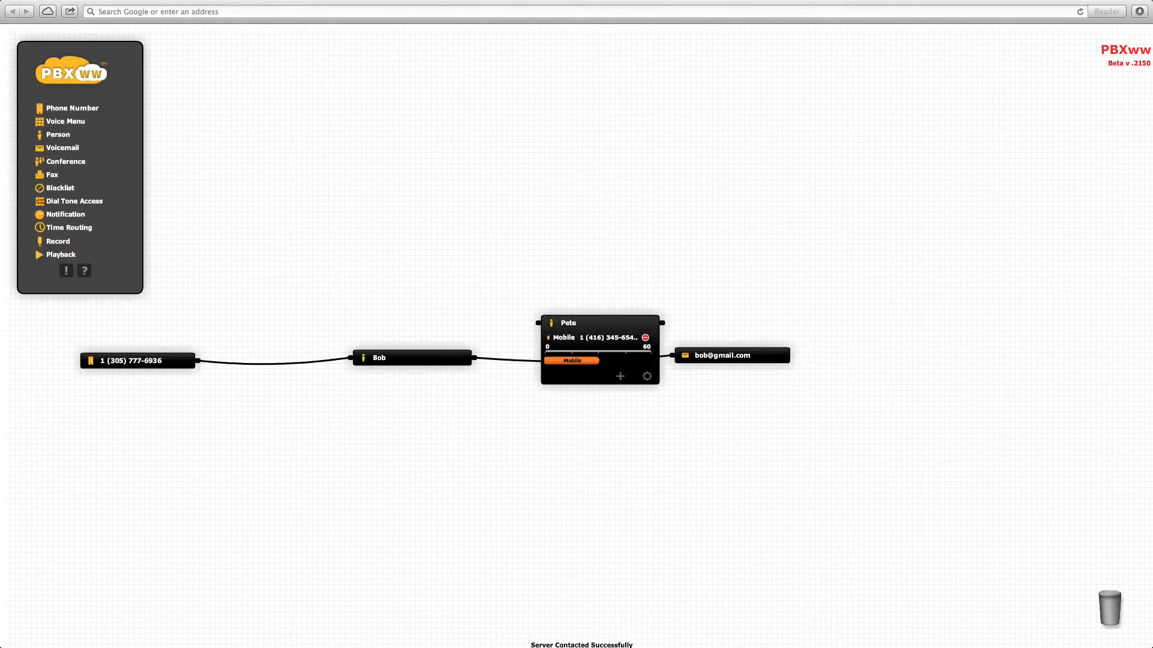
- Rewire the first person to the second person, and the second person to the voicemail node
left_click_drag(609, 327, 609, 429)
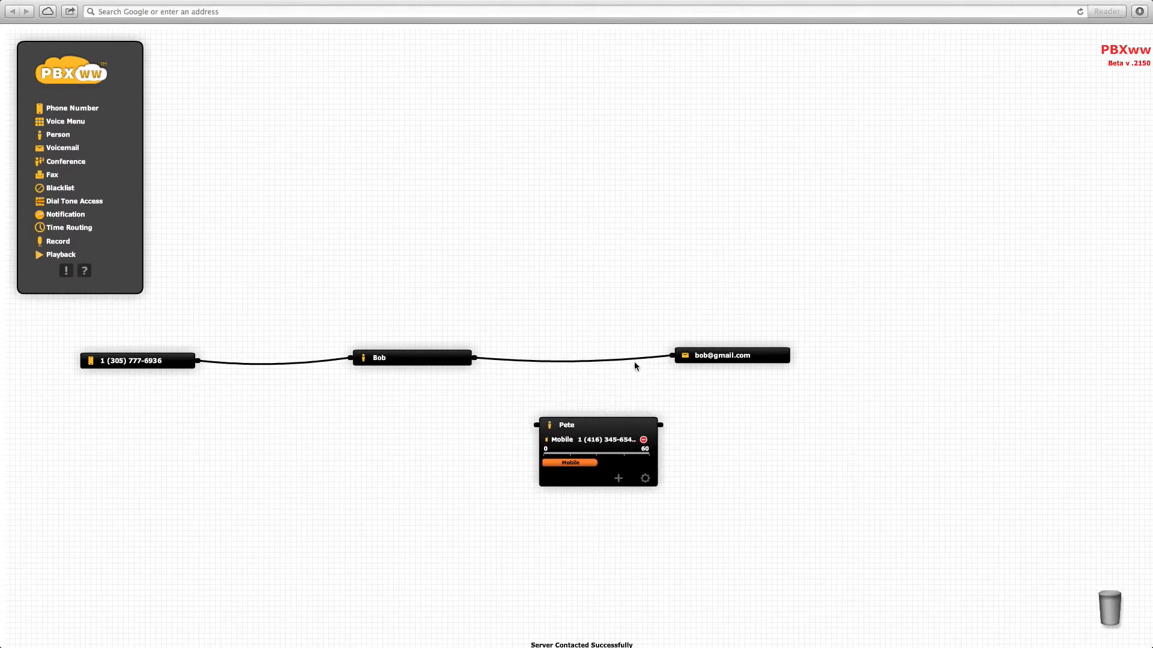
left_click_drag(635, 358, 536, 425)
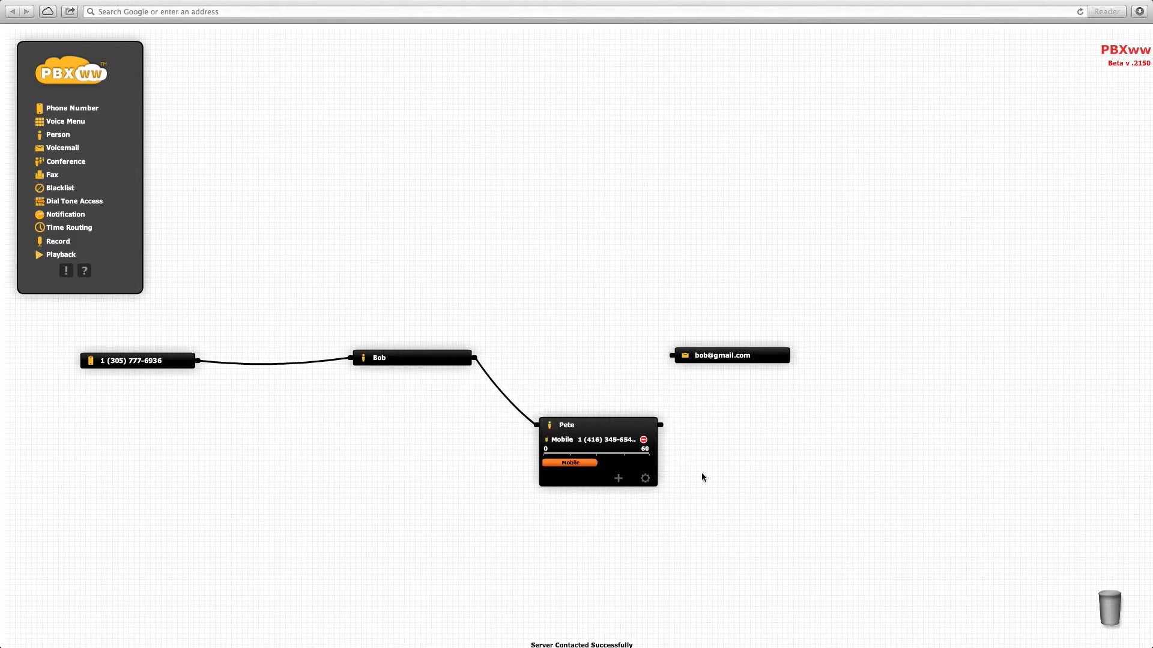
left_click_drag(661, 425, 672, 355)
left_click(752, 359)
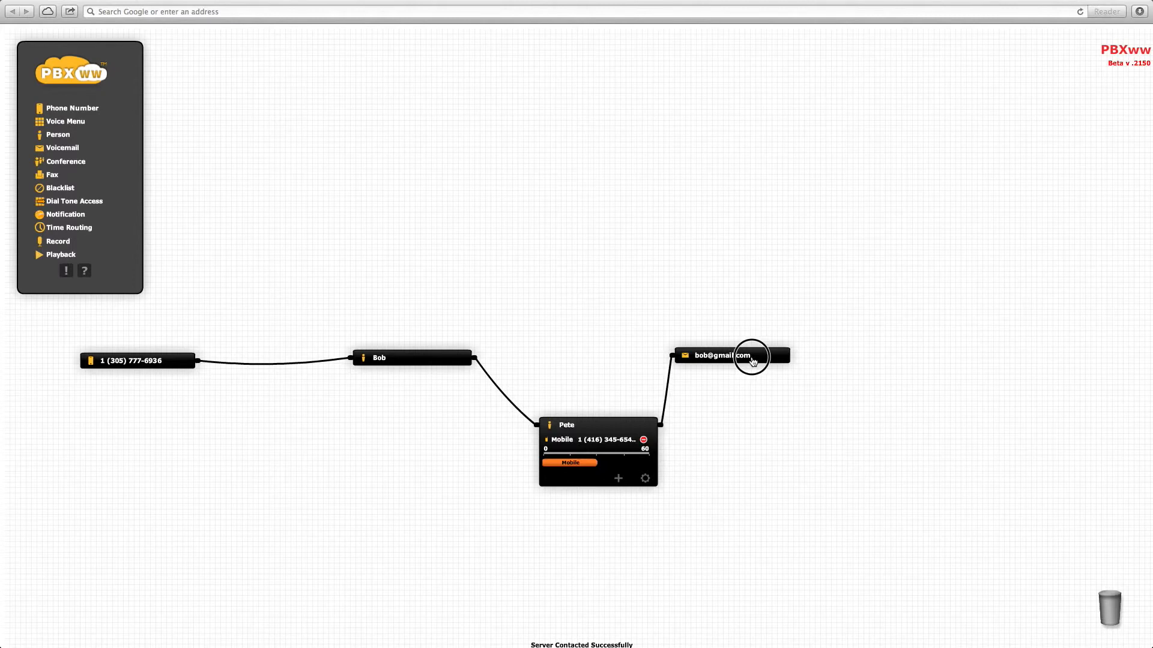
left_click_drag(753, 359, 820, 359)
left_click_drag(611, 425, 628, 360)
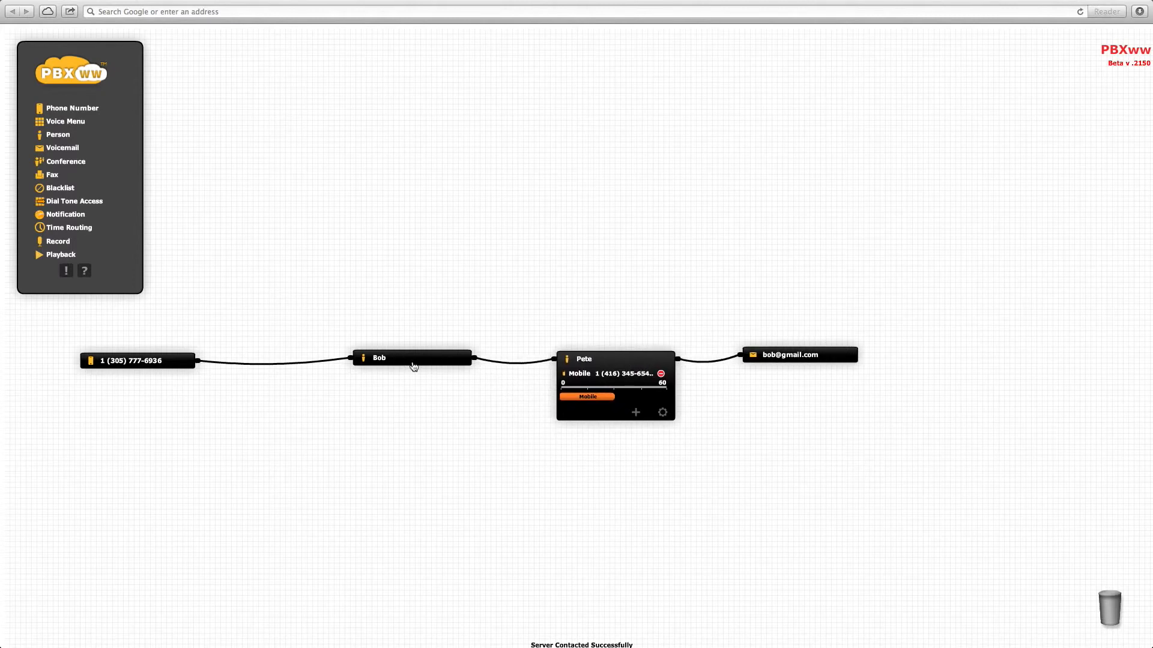
- Check the first person's numbers, then collapse both person nodes
left_click(407, 362)
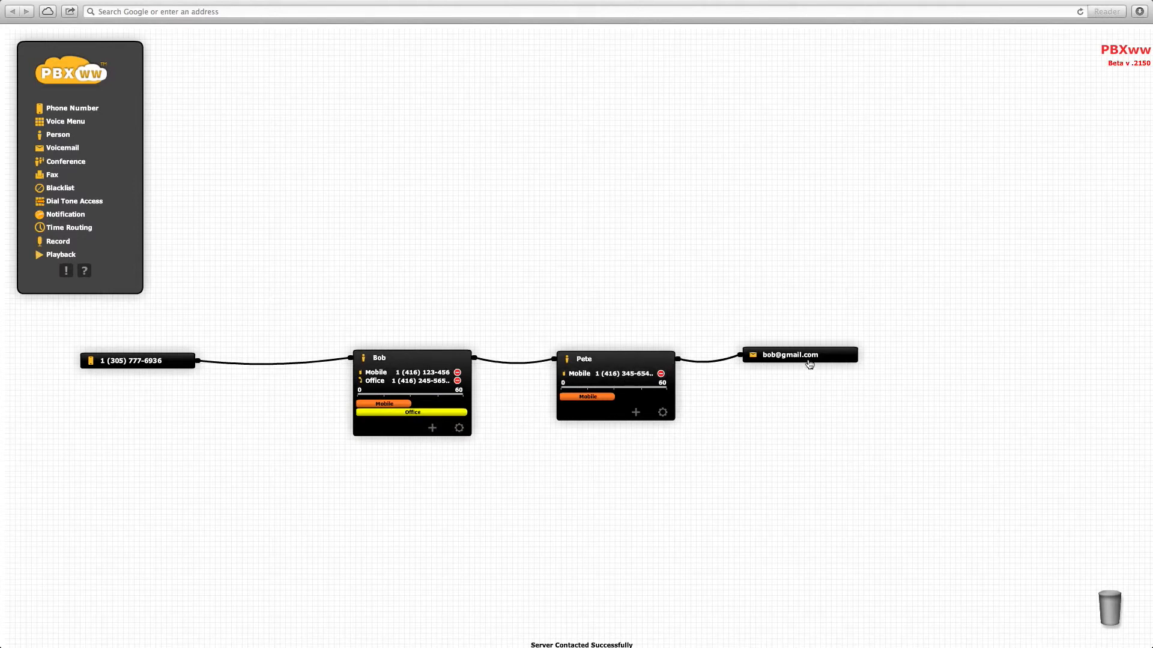
left_click(595, 358)
left_click(402, 359)
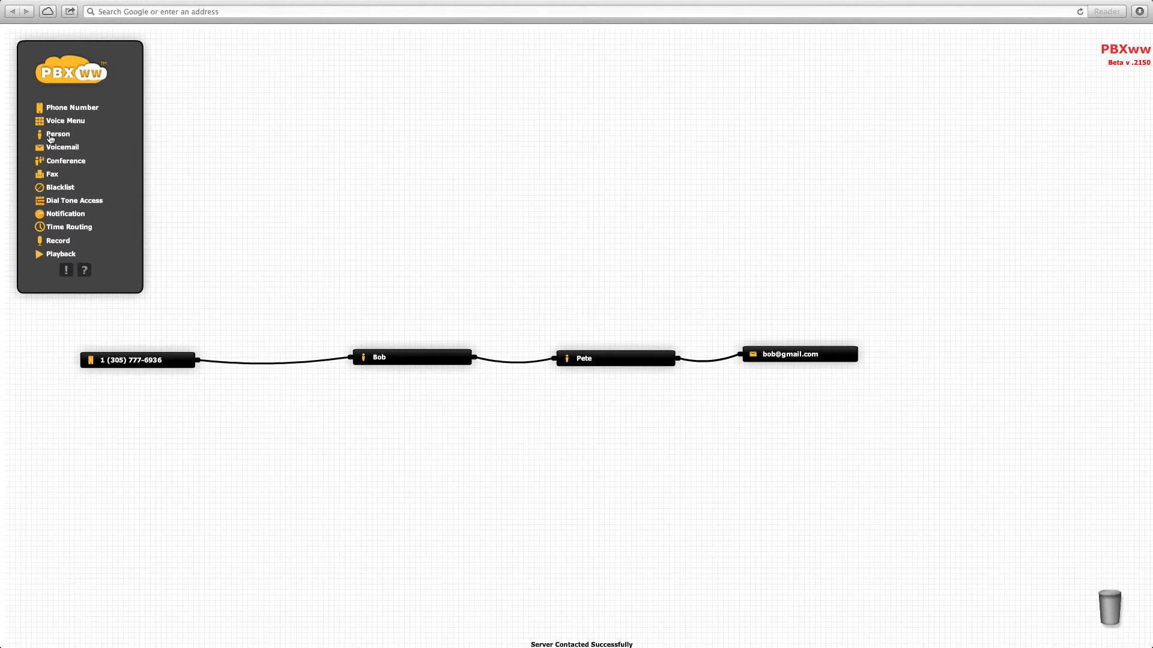
- Add a Voice Menu node below the chain and give it the company's name
left_click_drag(60, 121, 292, 462)
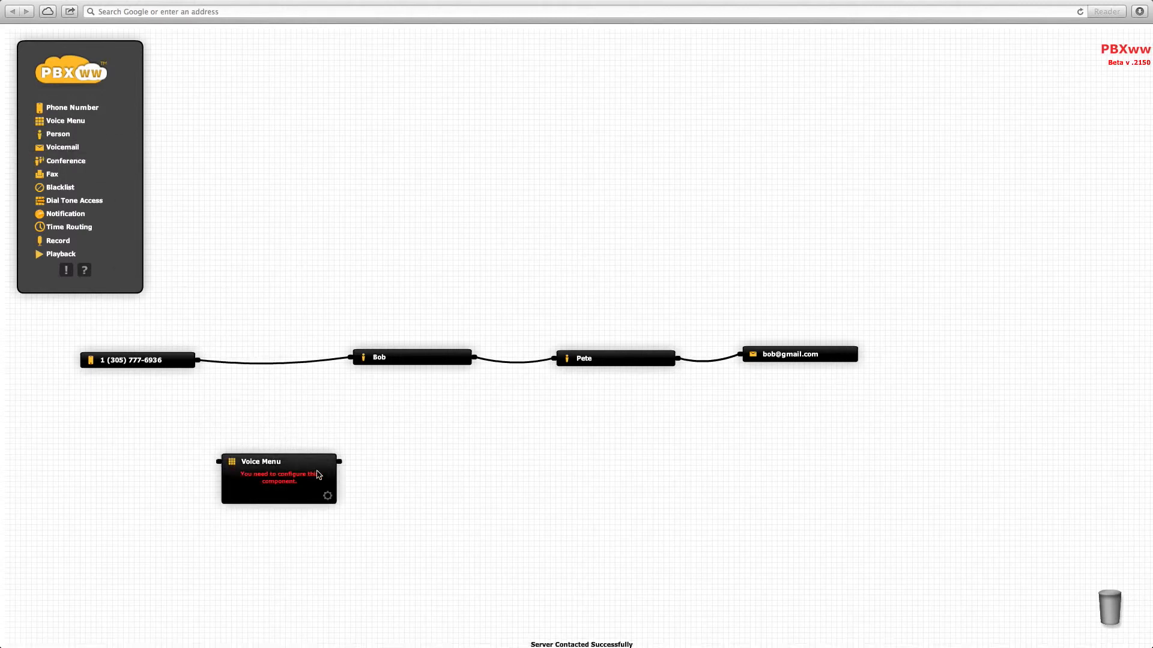
left_click(328, 497)
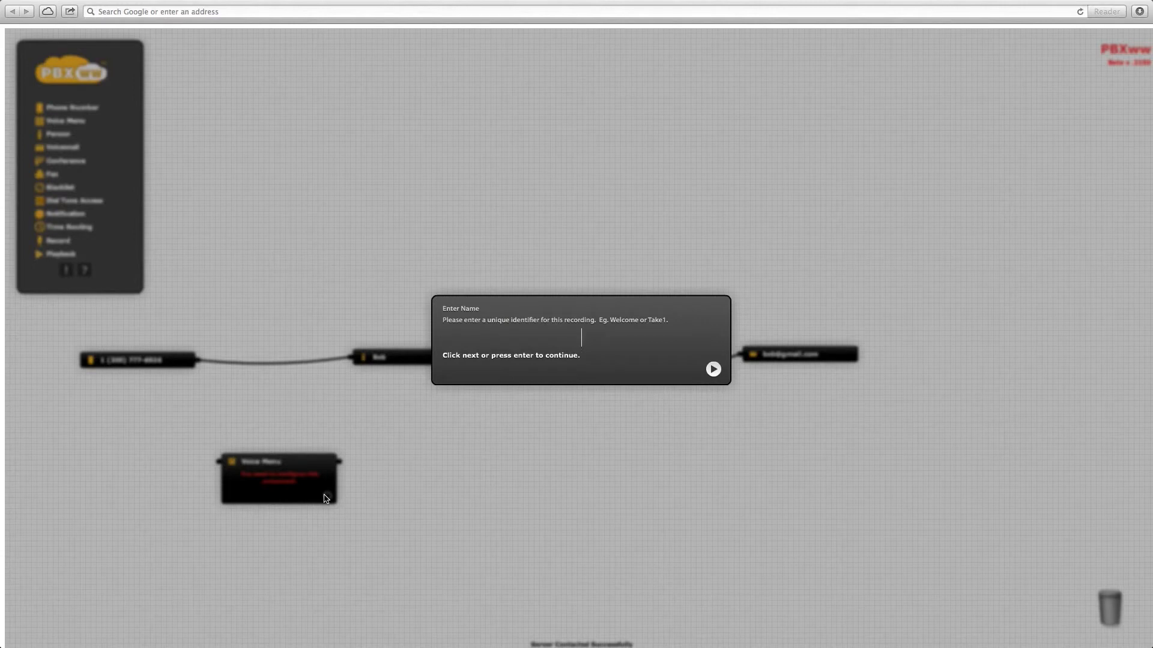
type("Bob and Pete")
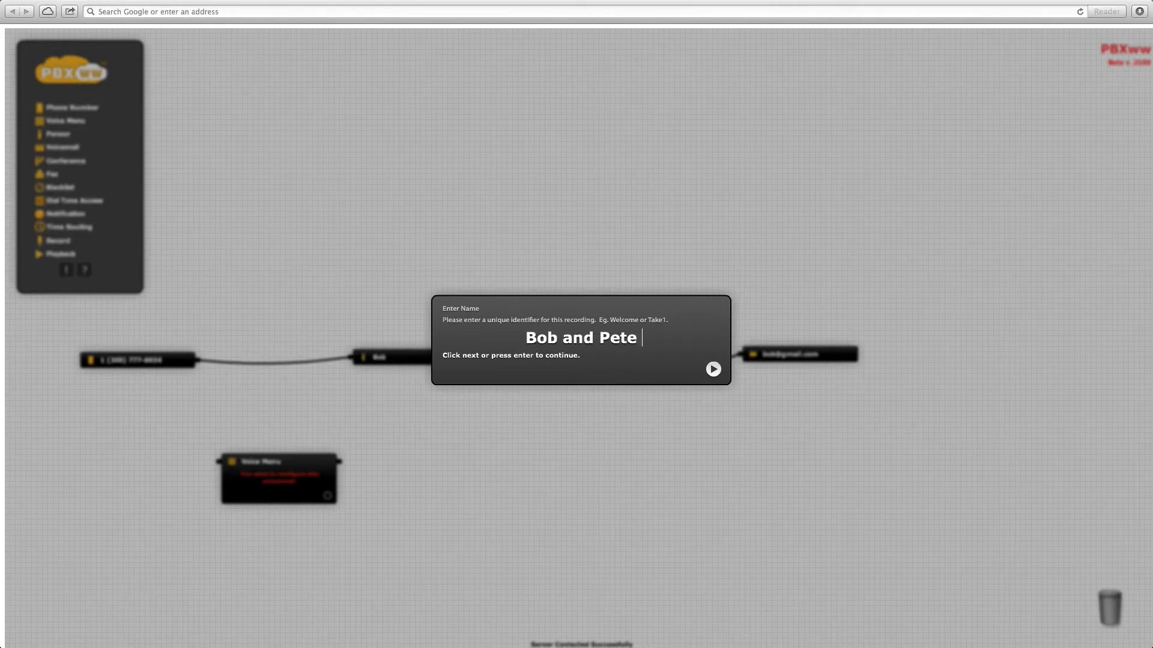
type(" co")
key("Return")
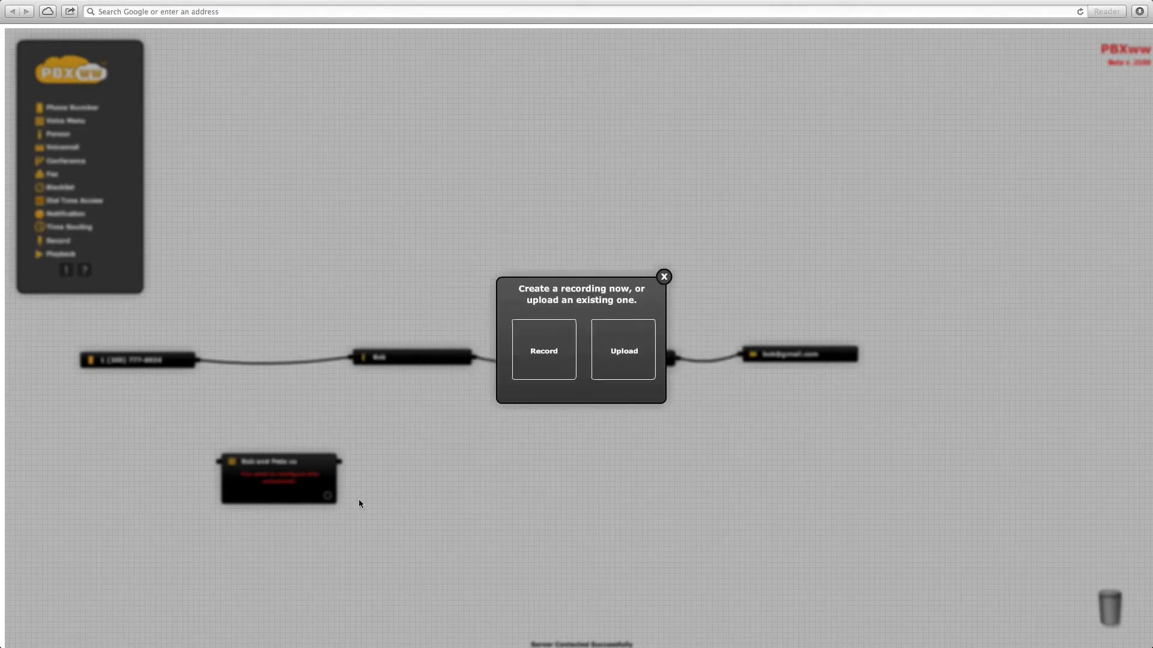
- Record and upload a roughly 4-second menu greeting
left_click(543, 356)
left_click(582, 357)
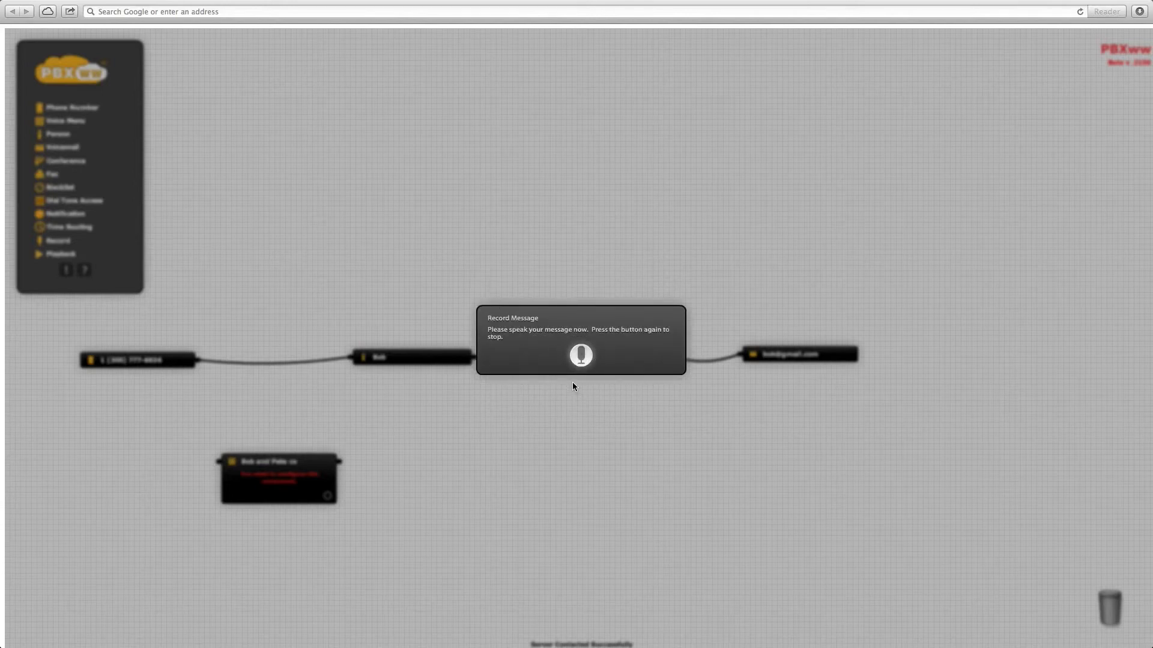
left_click(581, 356)
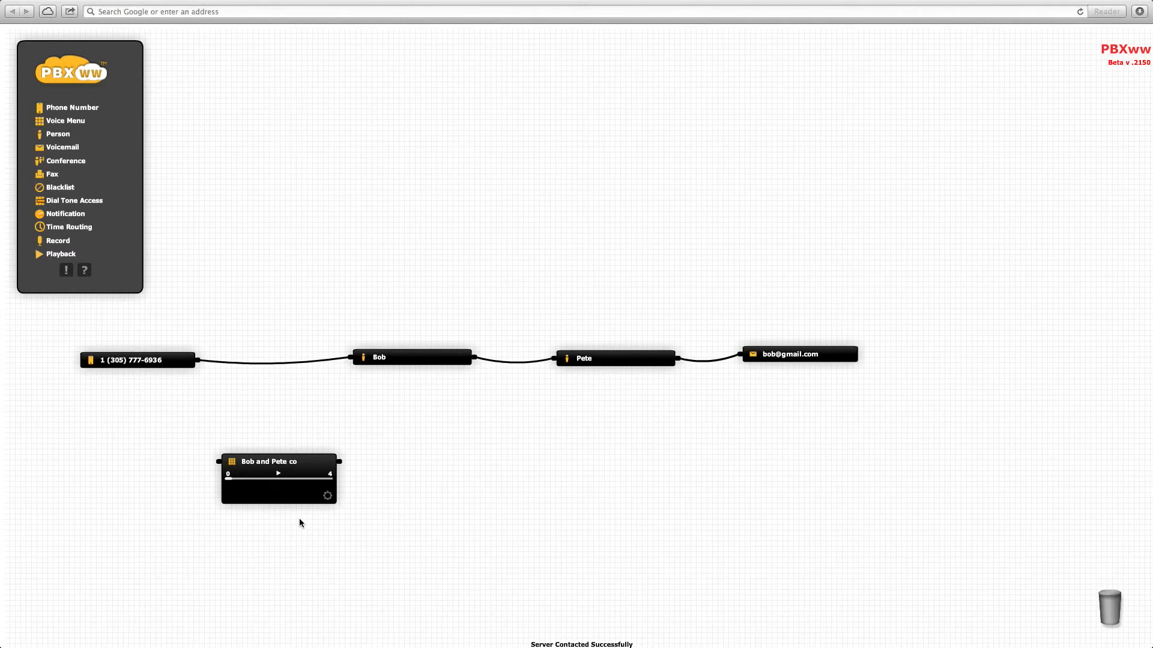
- Play back the recorded greeting, then place a new Phone Number node on the canvas
left_click(278, 474)
left_click(78, 110)
left_click_drag(78, 109, 121, 464)
left_click(121, 464)
- Assign the second US number, wire it into the voice menu, and route option 1 to the first person
left_click(155, 496)
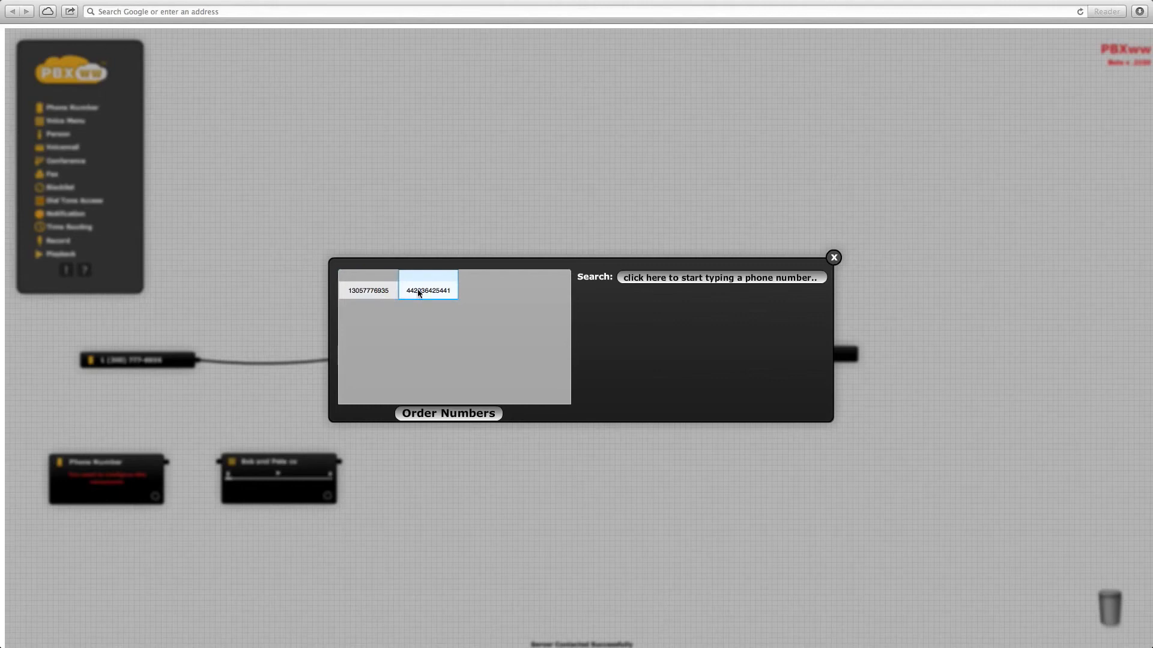
left_click(381, 290)
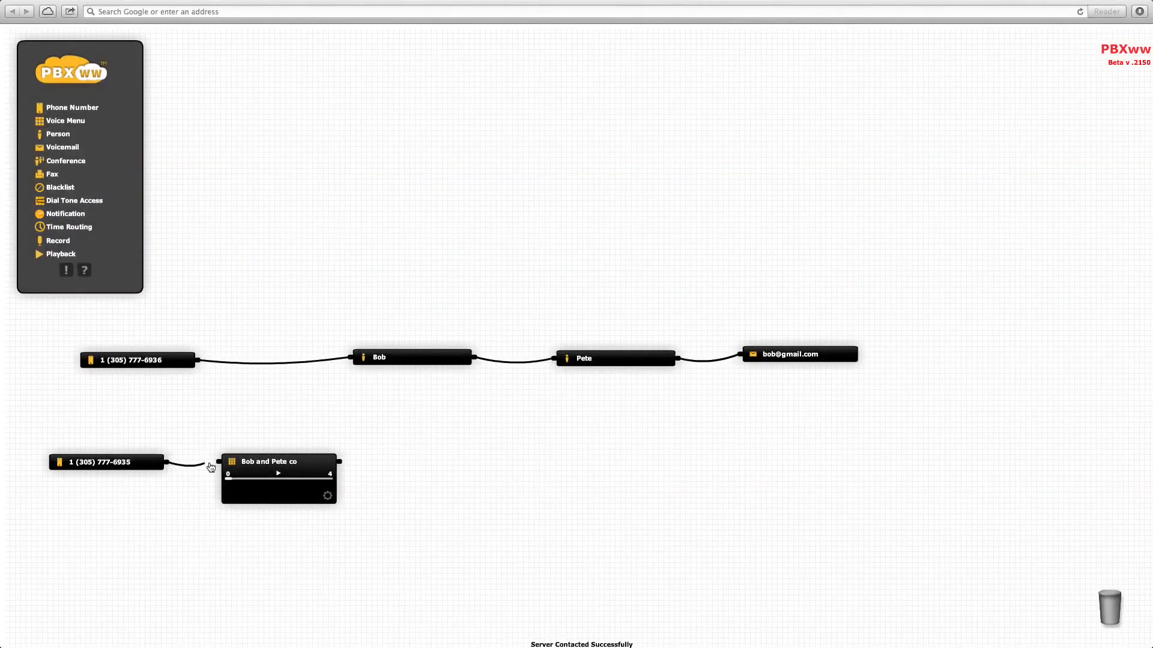
left_click_drag(211, 468, 219, 462)
left_click_drag(339, 462, 349, 360)
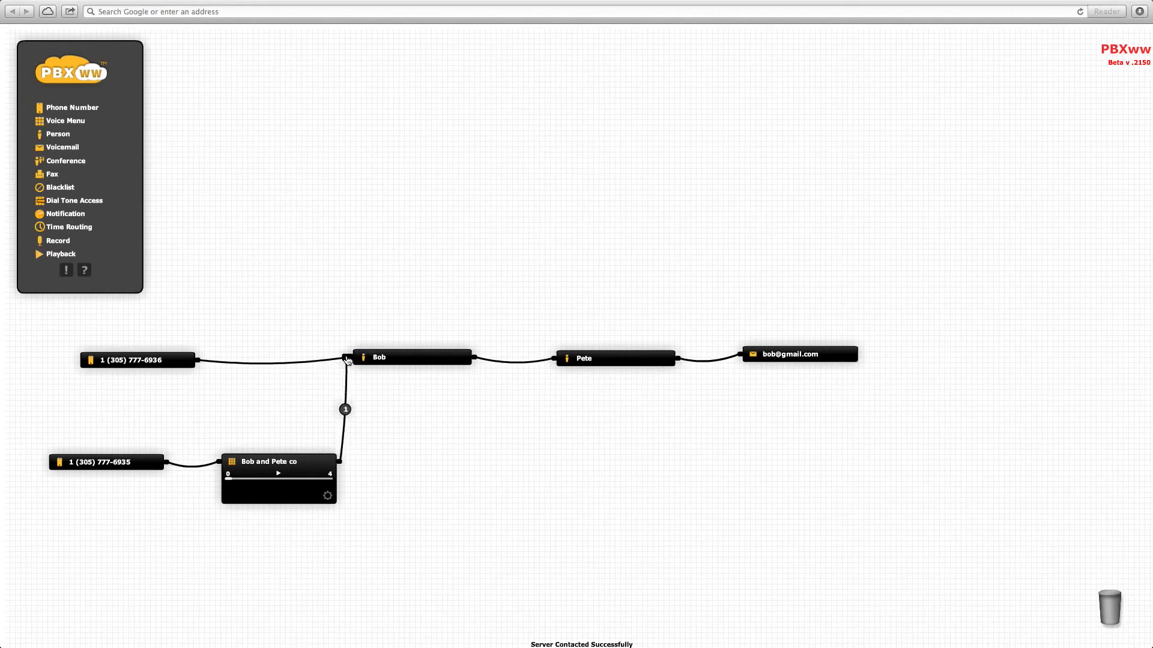
- Link the voice menu to the second person and relabel that option from 2 to 300
left_click_drag(341, 463, 553, 360)
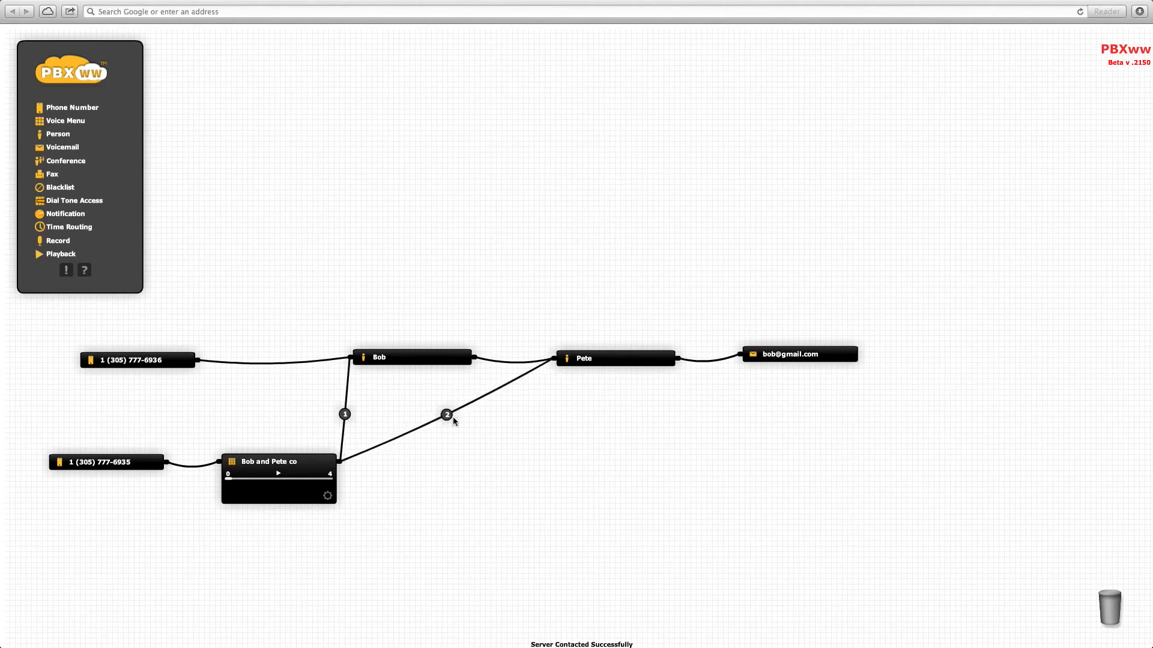
mouse_move(448, 420)
type("0")
key("BackSpace")
type("00")
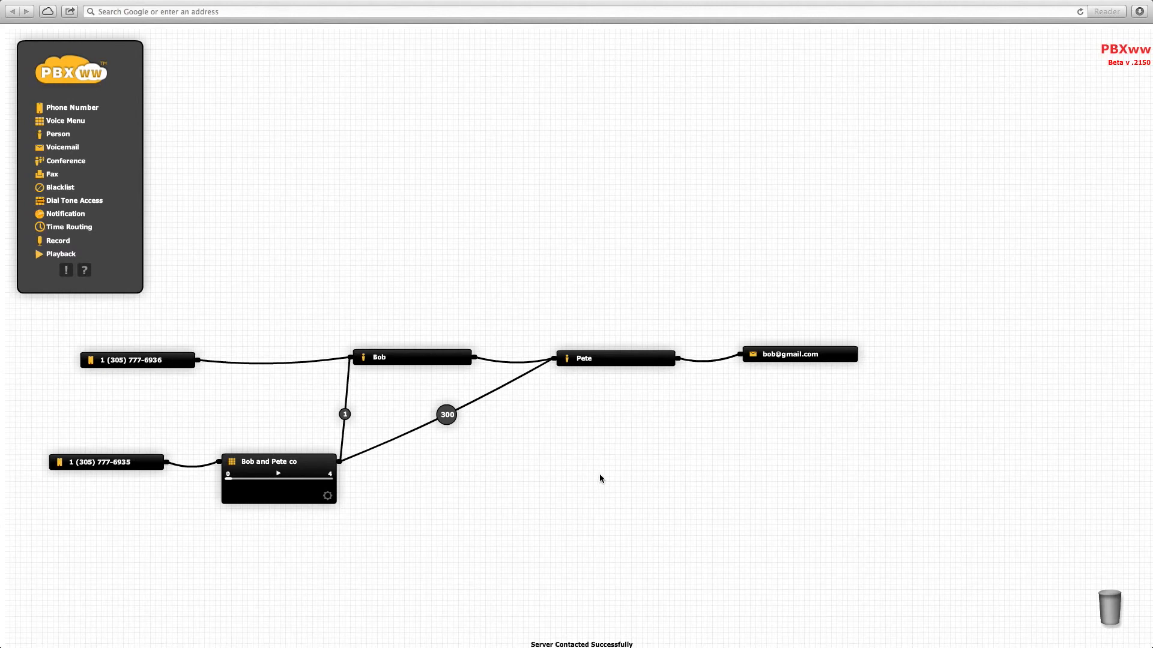
- Move the original number's link onto the voice menu, remove the person-to-person link, and reposition both people
left_click_drag(308, 362, 294, 422)
left_click(513, 363)
left_click_drag(393, 360, 564, 293)
left_click(615, 392)
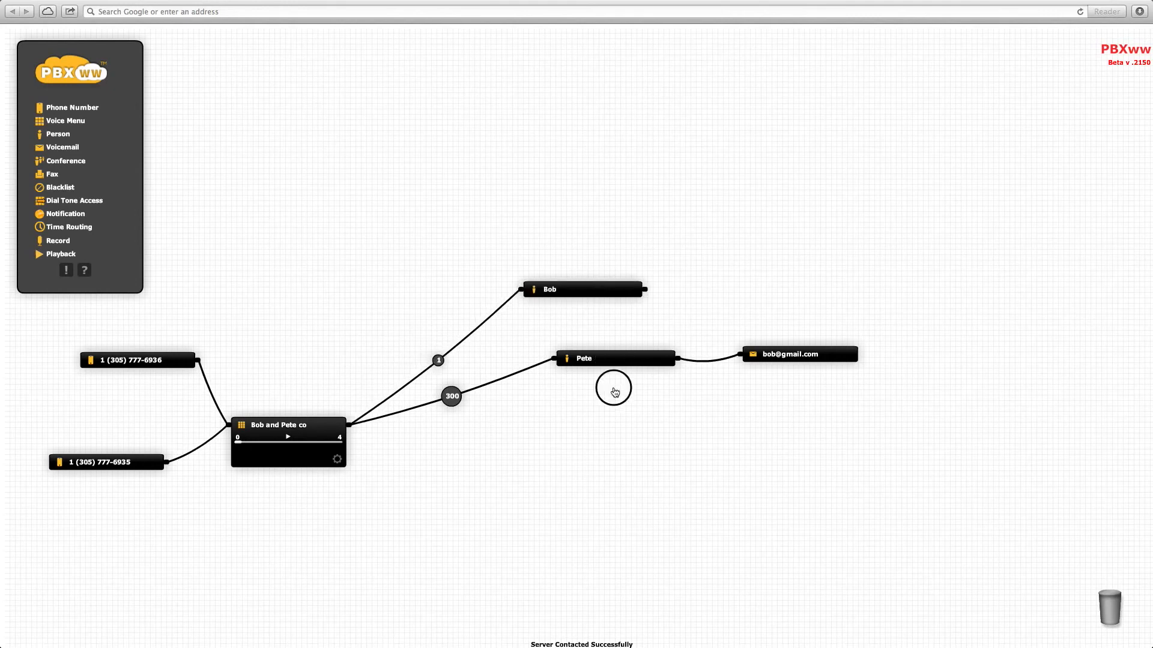
left_click_drag(615, 392, 600, 473)
- Link the first person to the voicemail e-mail node and drop in another Phone Number node
left_click_drag(645, 290, 740, 353)
left_click_drag(302, 423, 408, 420)
left_click_drag(69, 105, 137, 408)
- Assign the UK number to the new Phone Number node and link it toward the first person
left_click(137, 408)
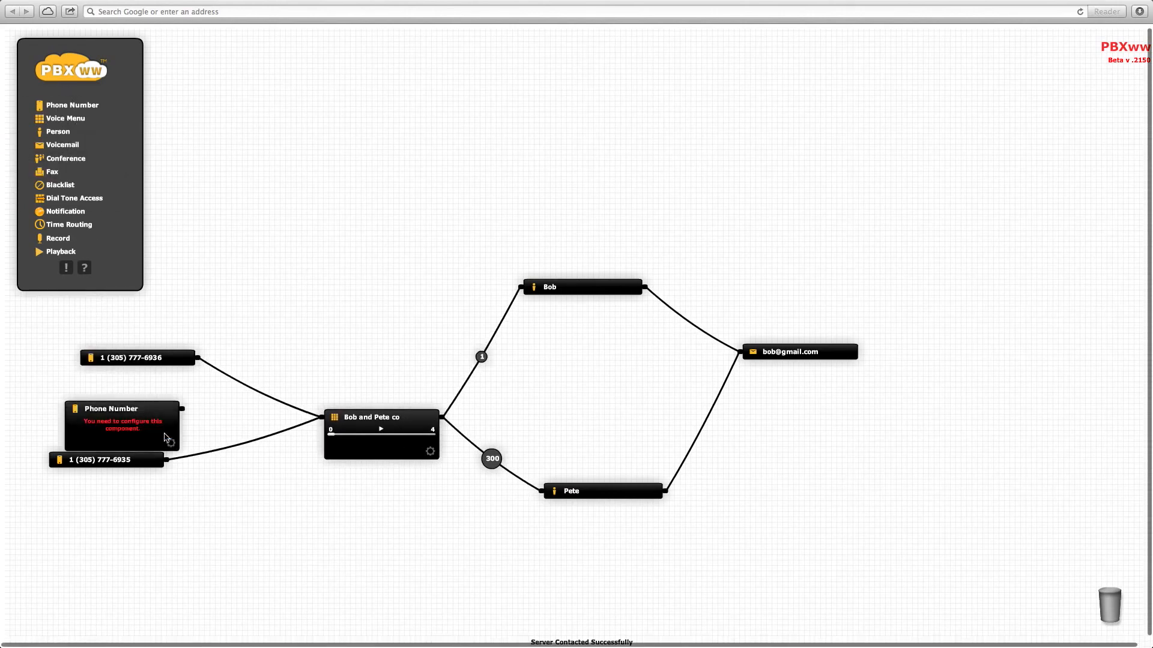
left_click(171, 443)
left_click(368, 295)
left_click_drag(183, 408, 529, 293)
left_click_drag(115, 409, 184, 299)
- Trash the original first number, rearrange the nodes, and attach the UK number's link to the voice menu
left_click_drag(135, 359, 1088, 610)
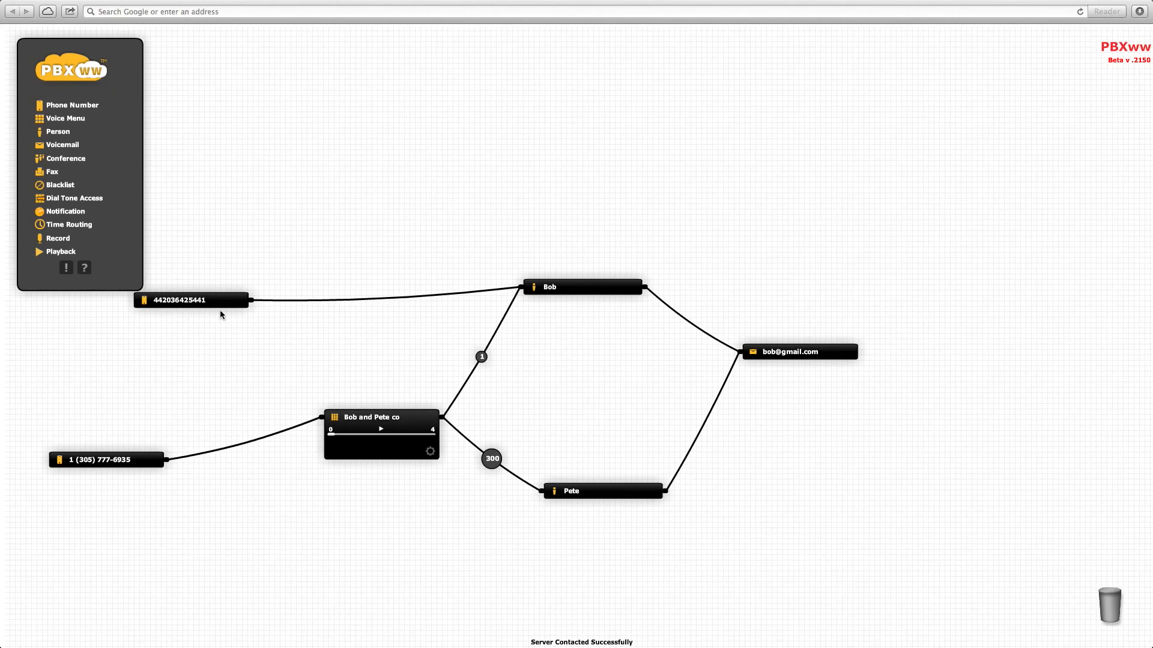
left_click_drag(210, 306, 133, 353)
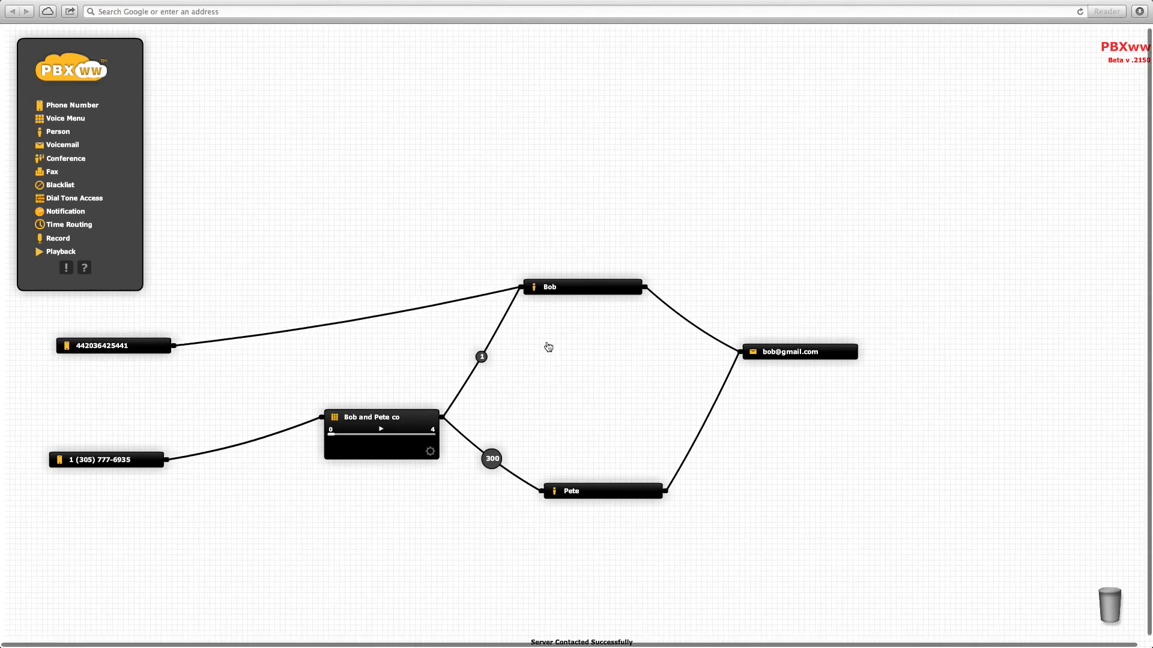
left_click_drag(576, 288, 621, 343)
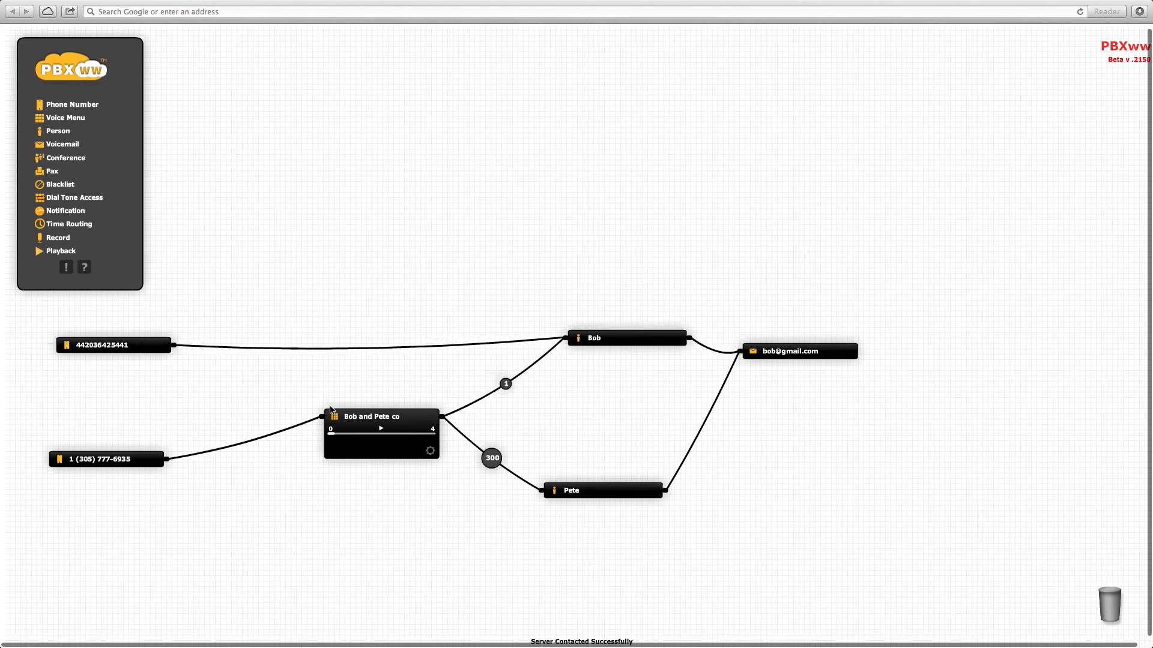
left_click_drag(434, 345, 386, 400)
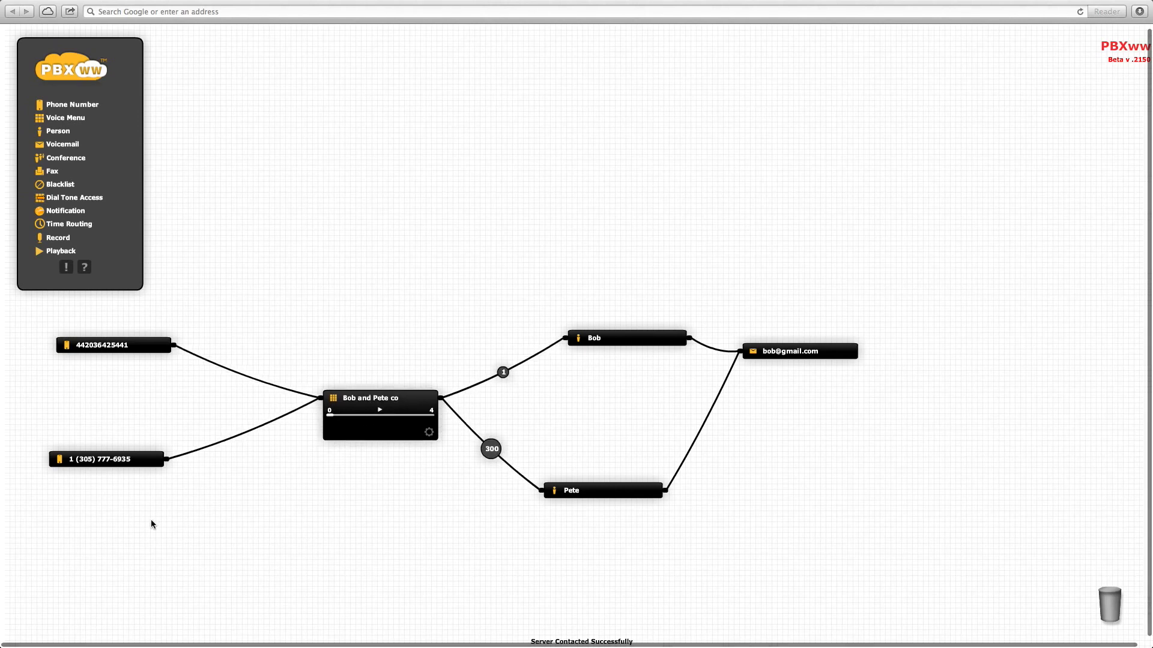